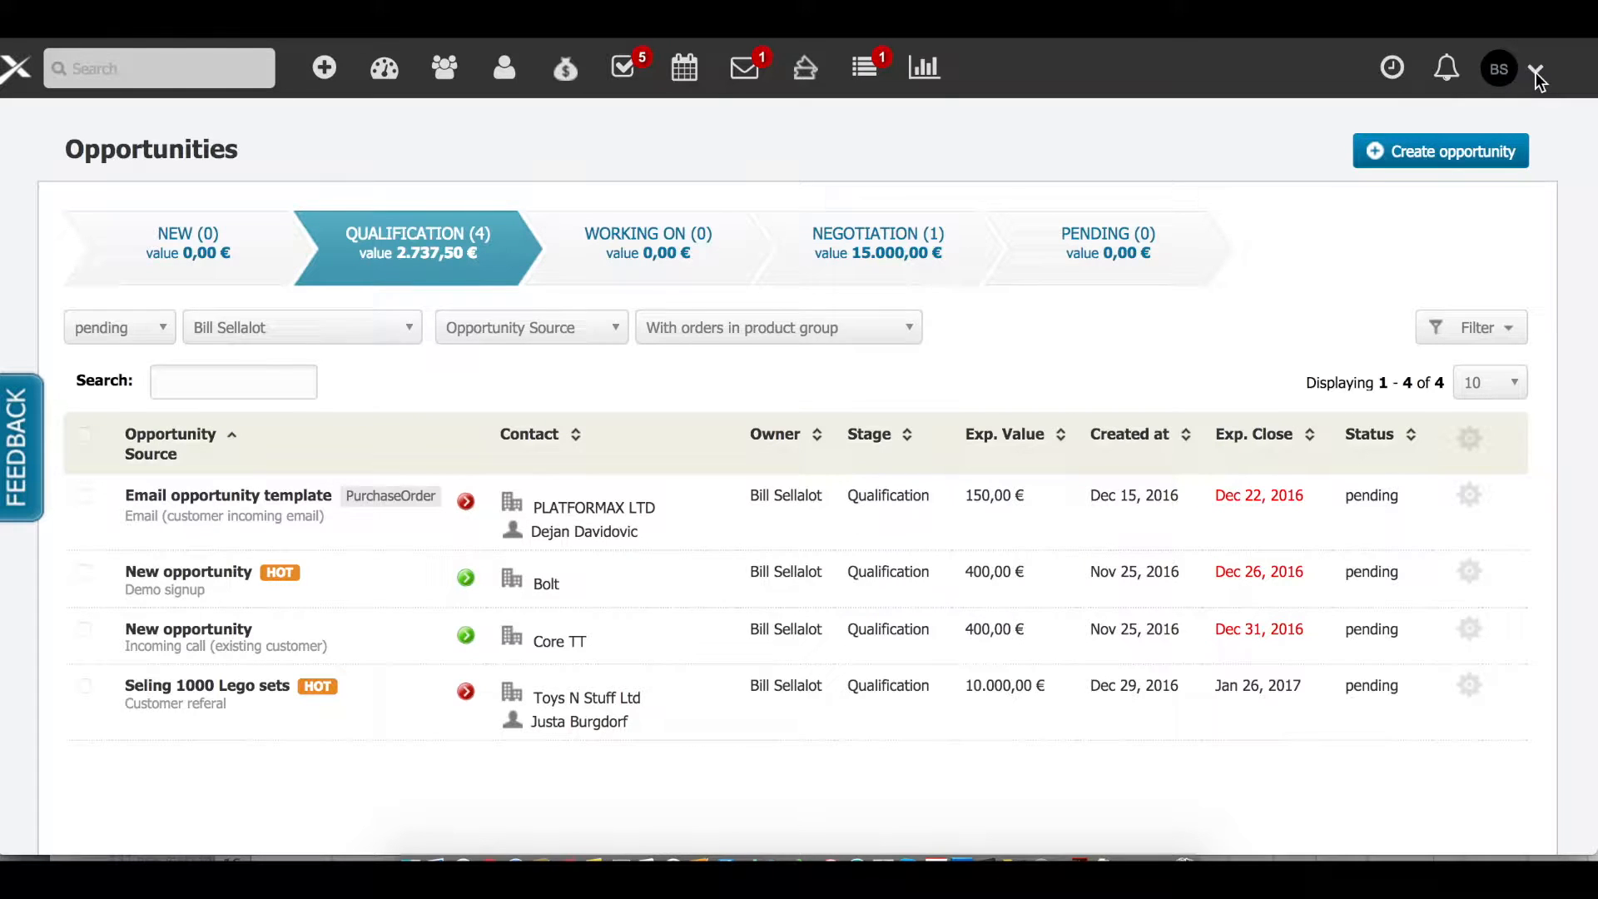
- Open the Data Import page in the account settings
click(1537, 77)
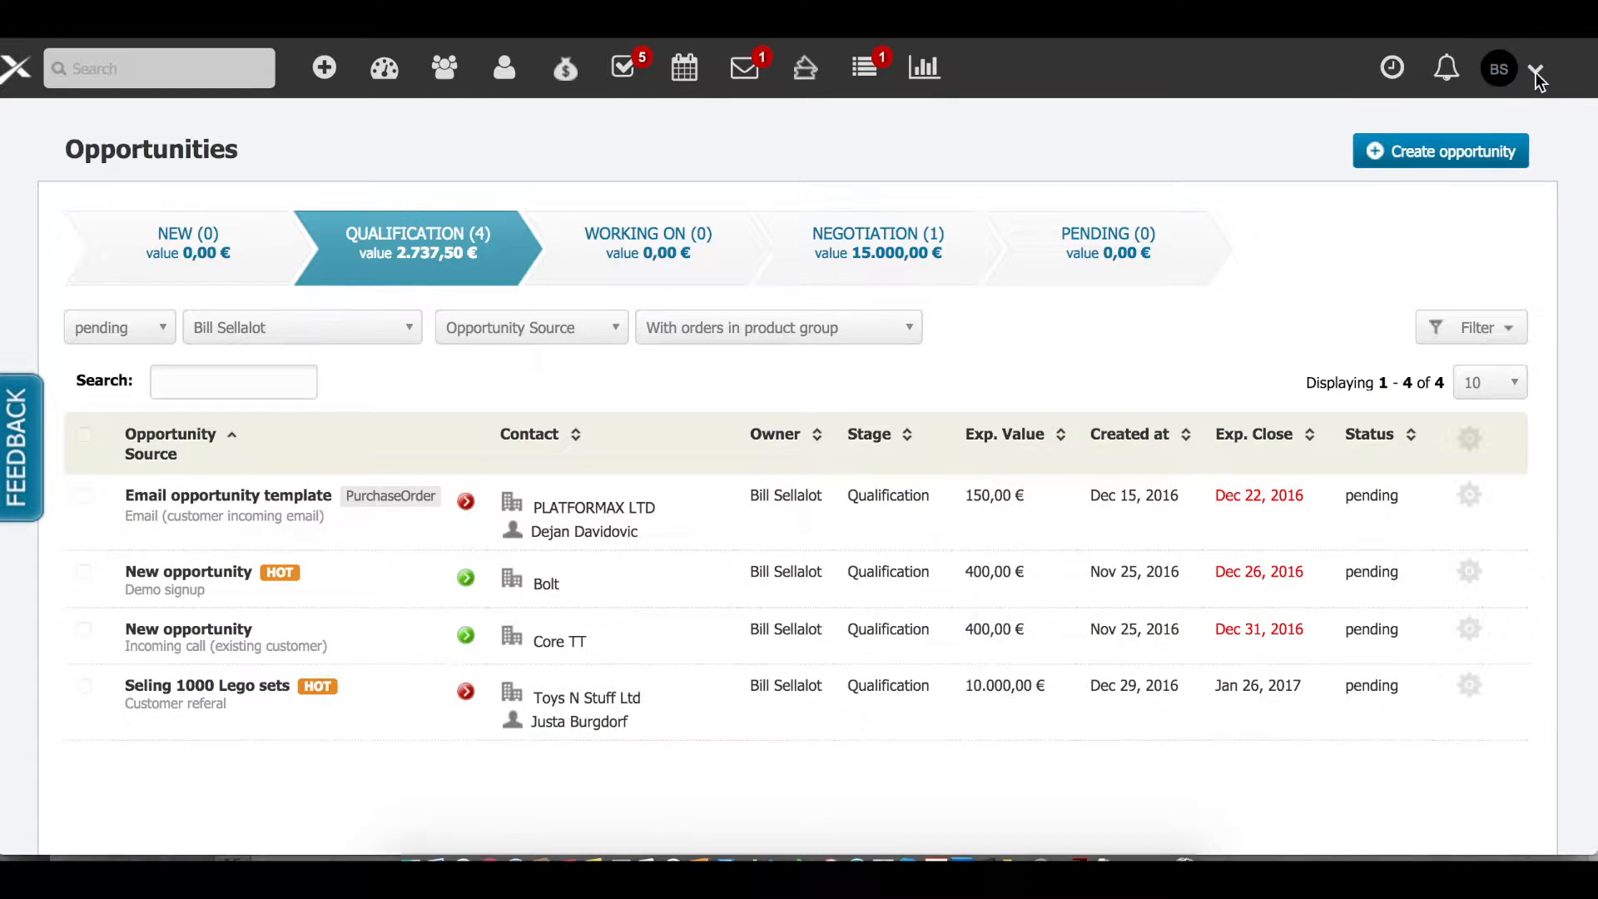
click(1537, 78)
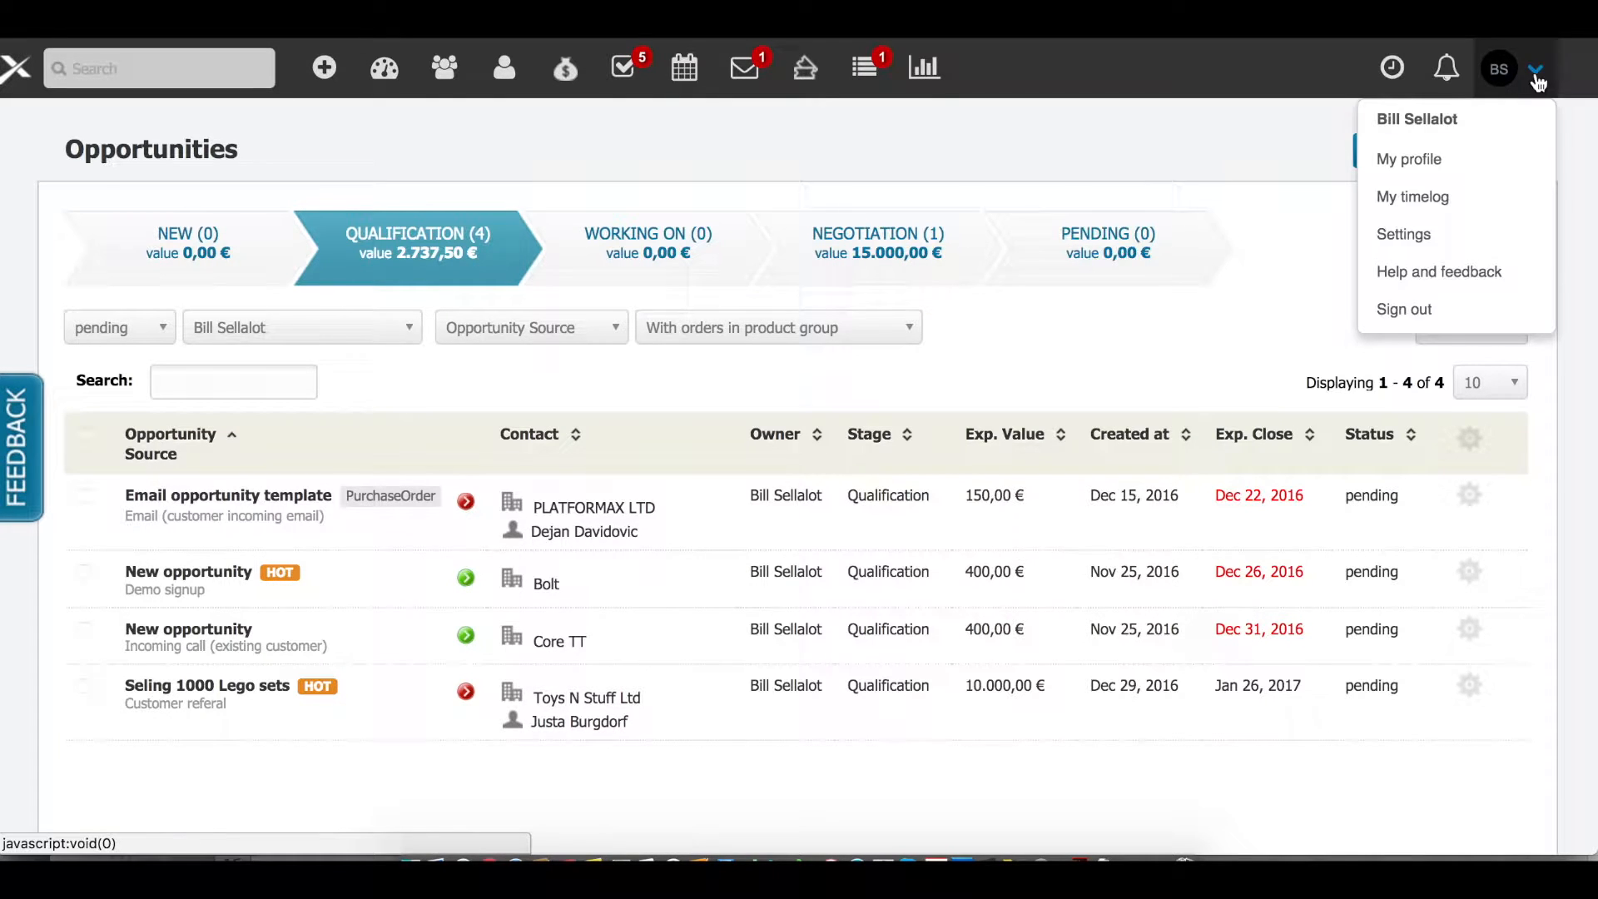
click(1403, 235)
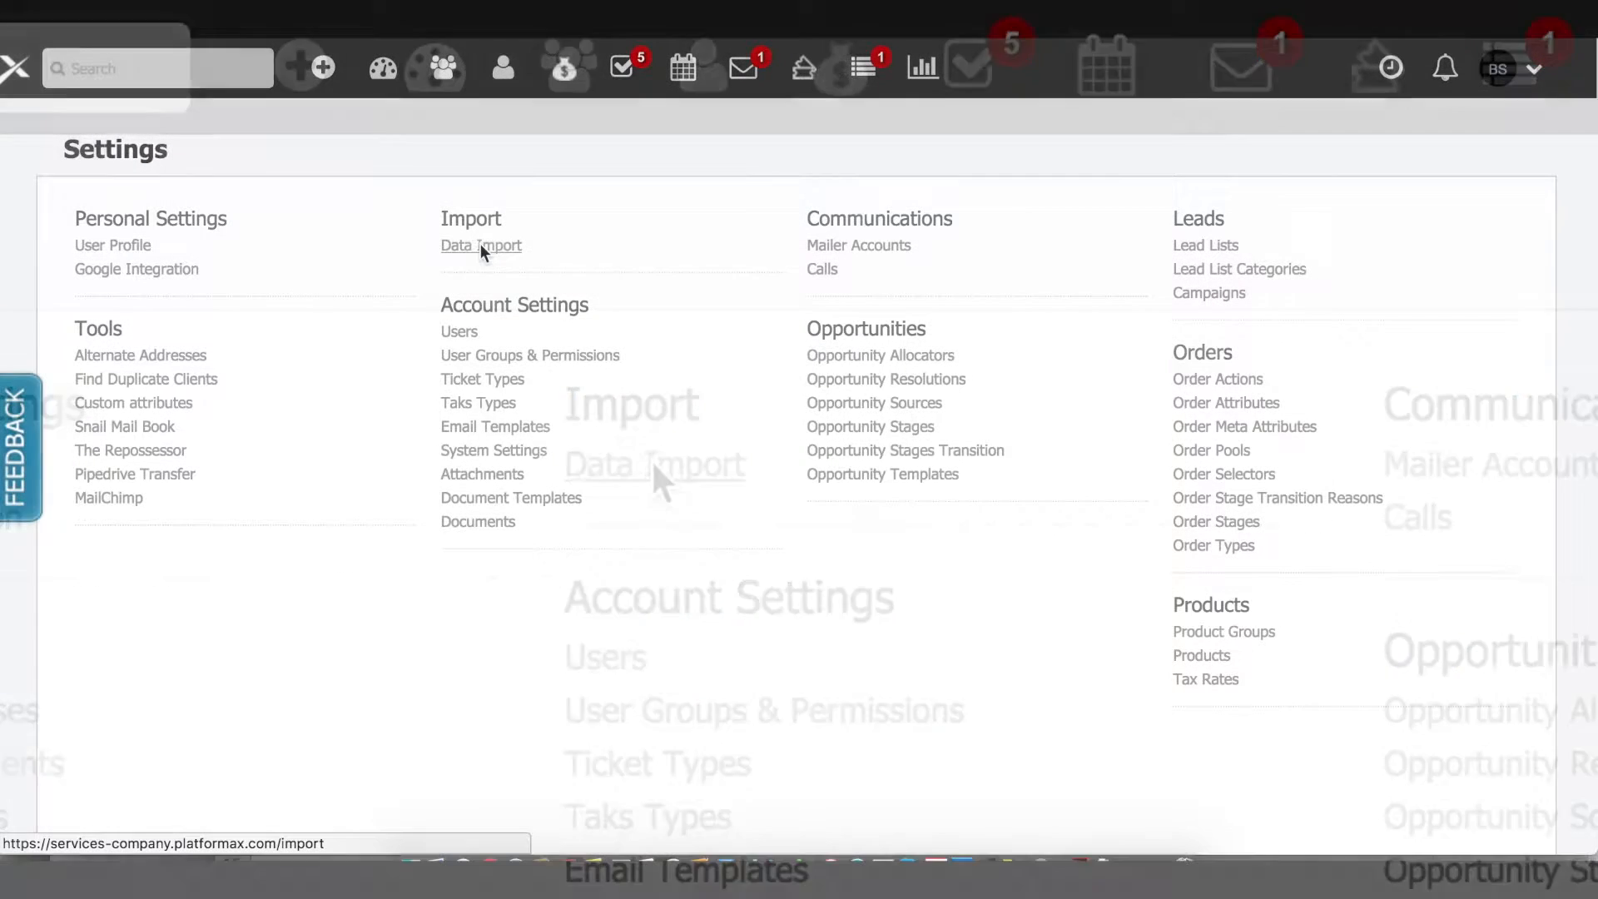
click(483, 247)
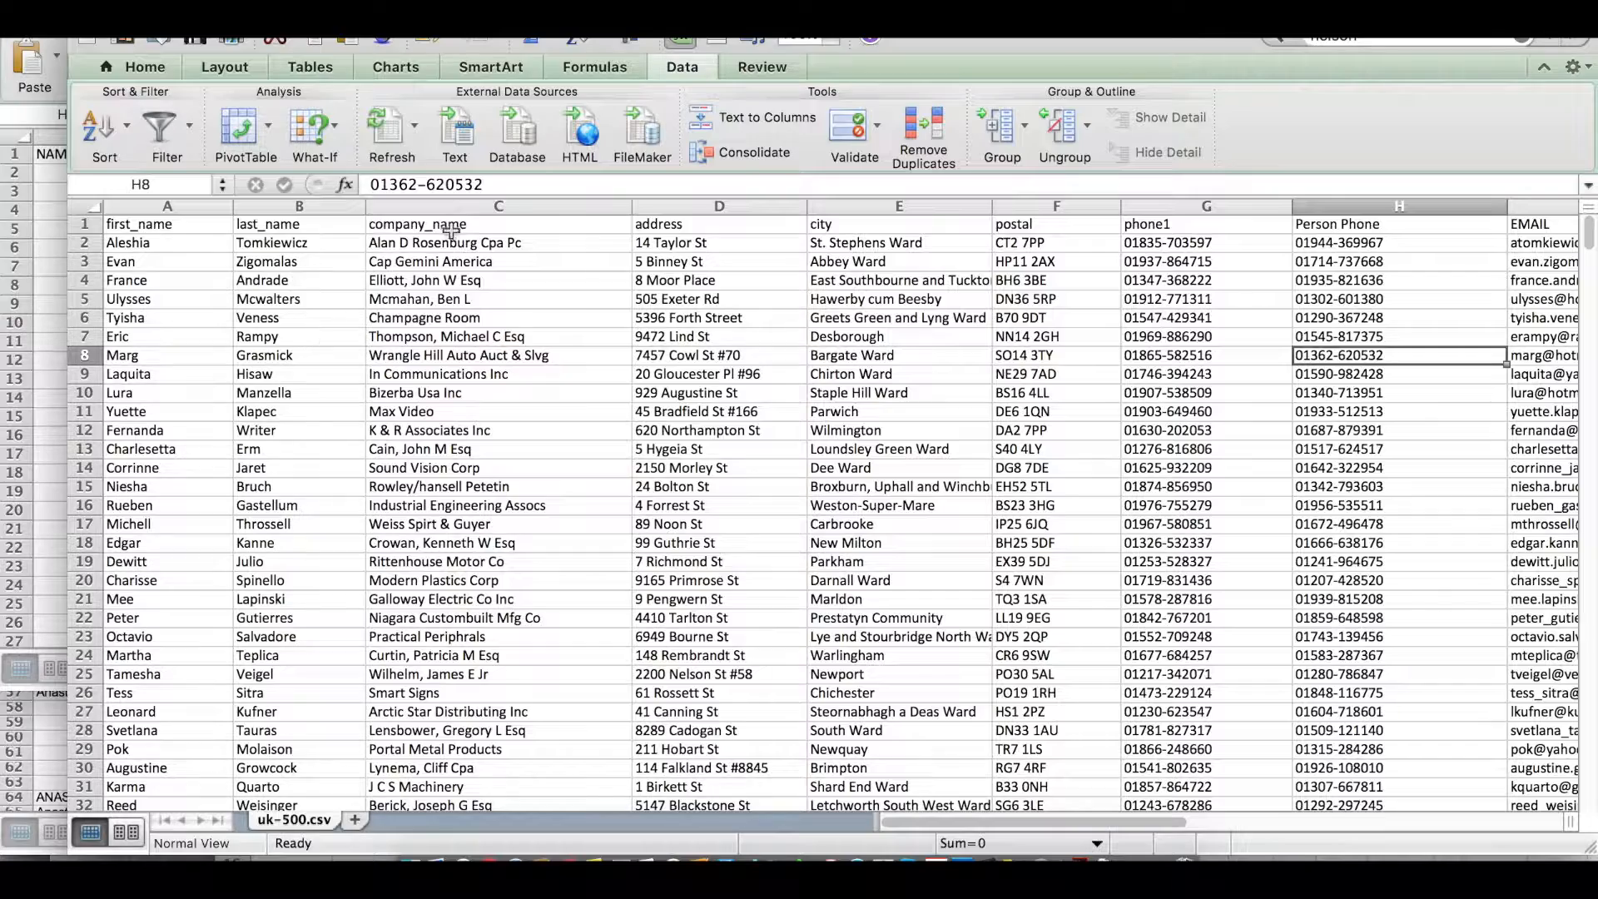
- Review the columns of uk-500.csv, and upload test import file.xls as the data file for a company import
scroll(470, 333, right, 1)
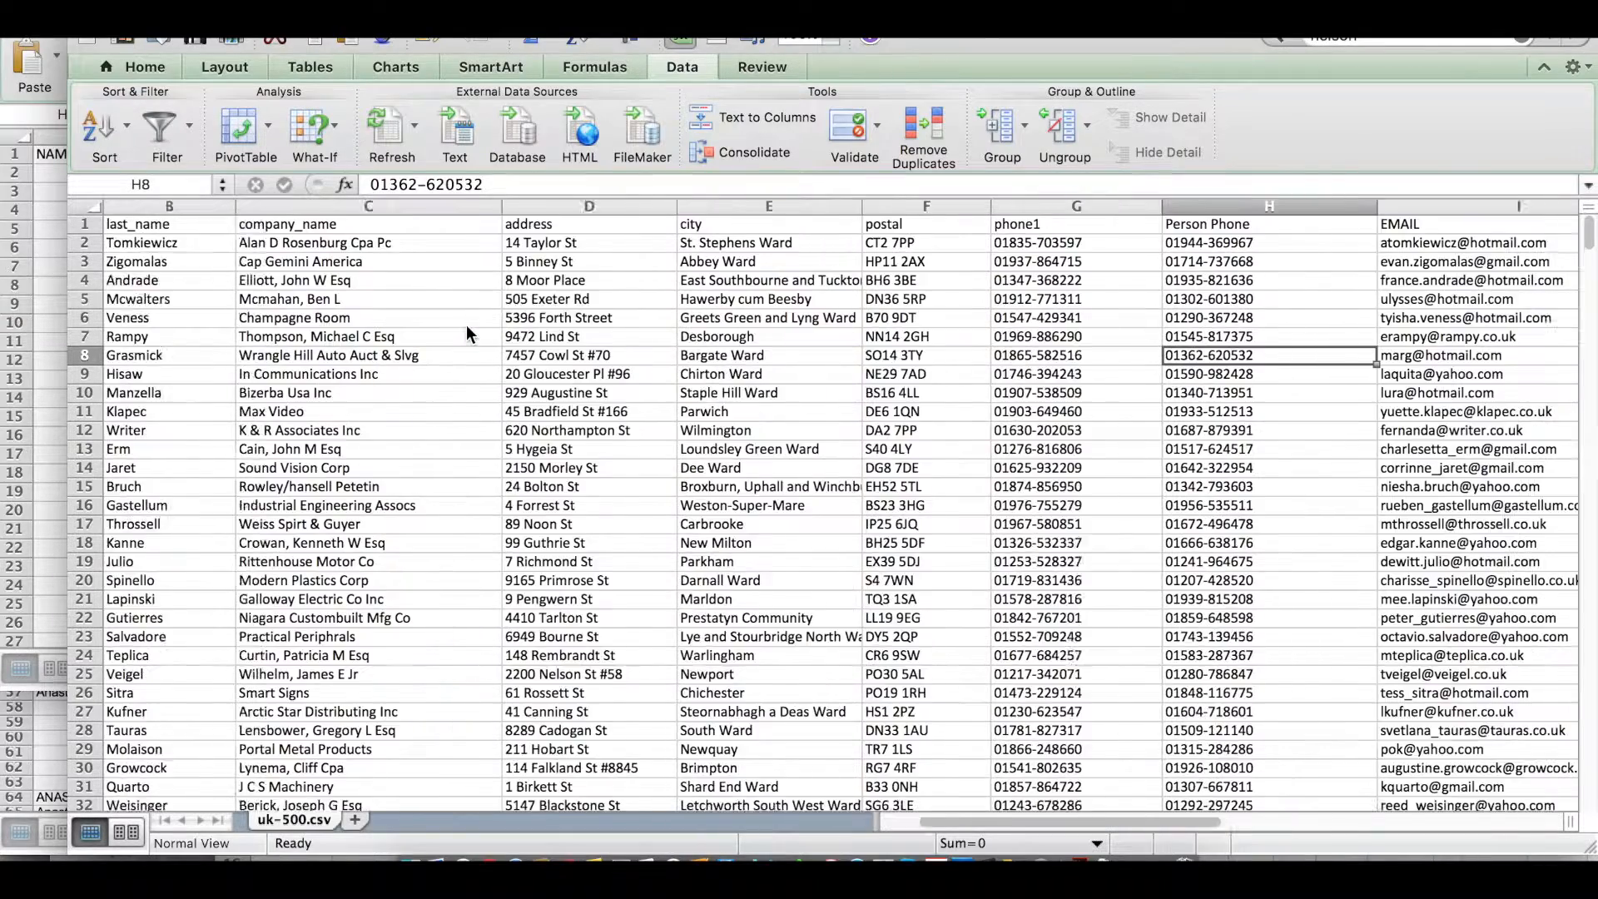
scroll(468, 333, right, 6)
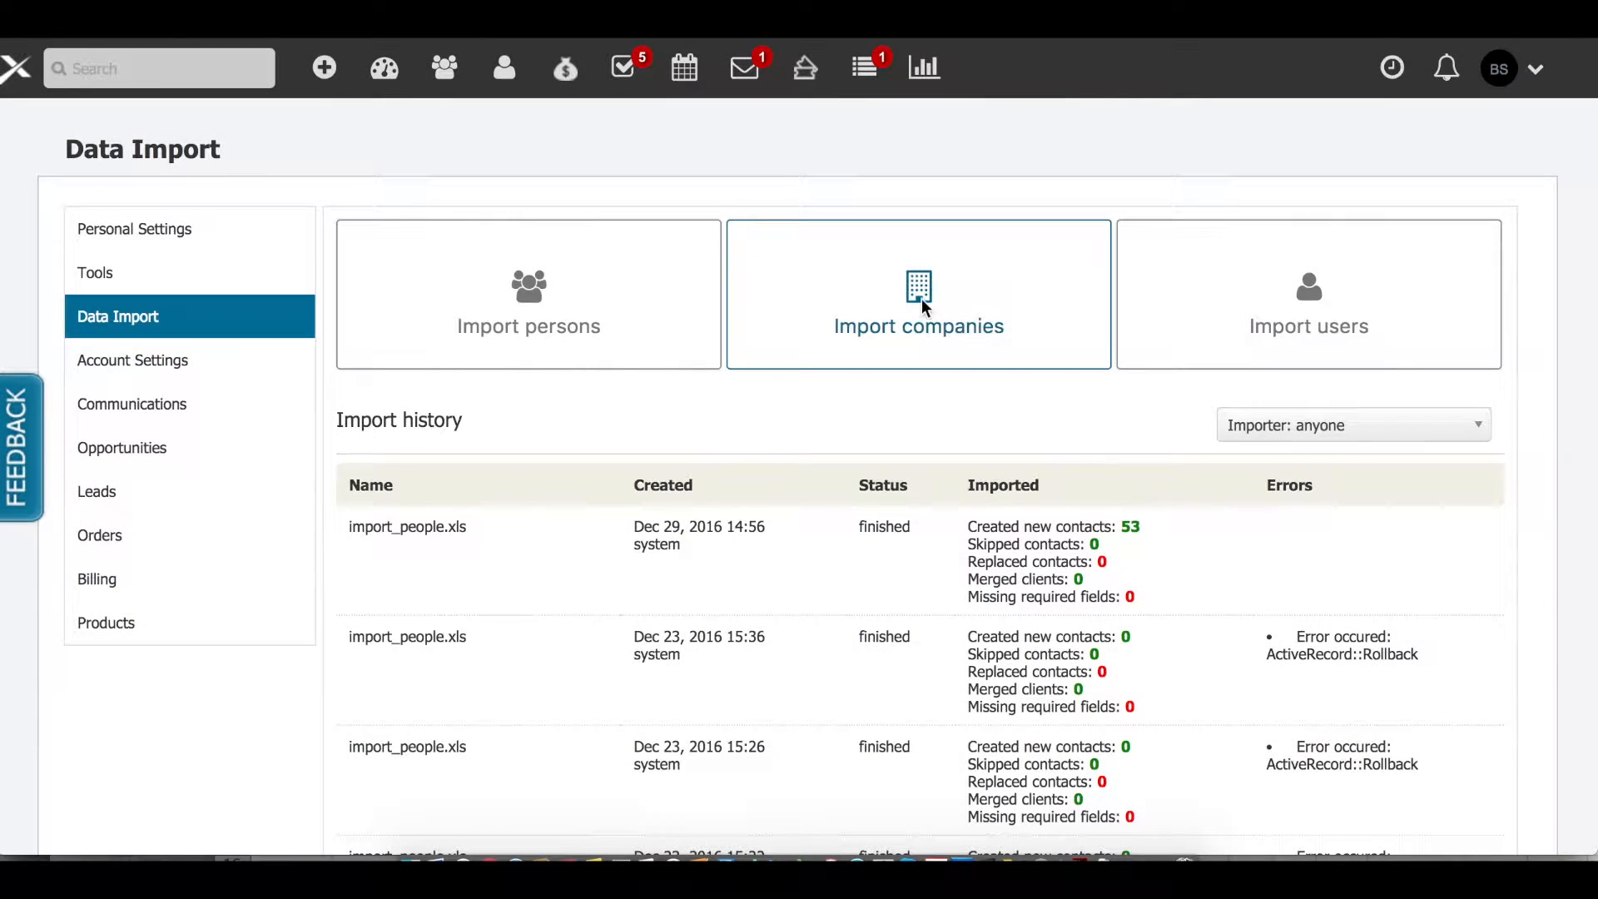
click(924, 310)
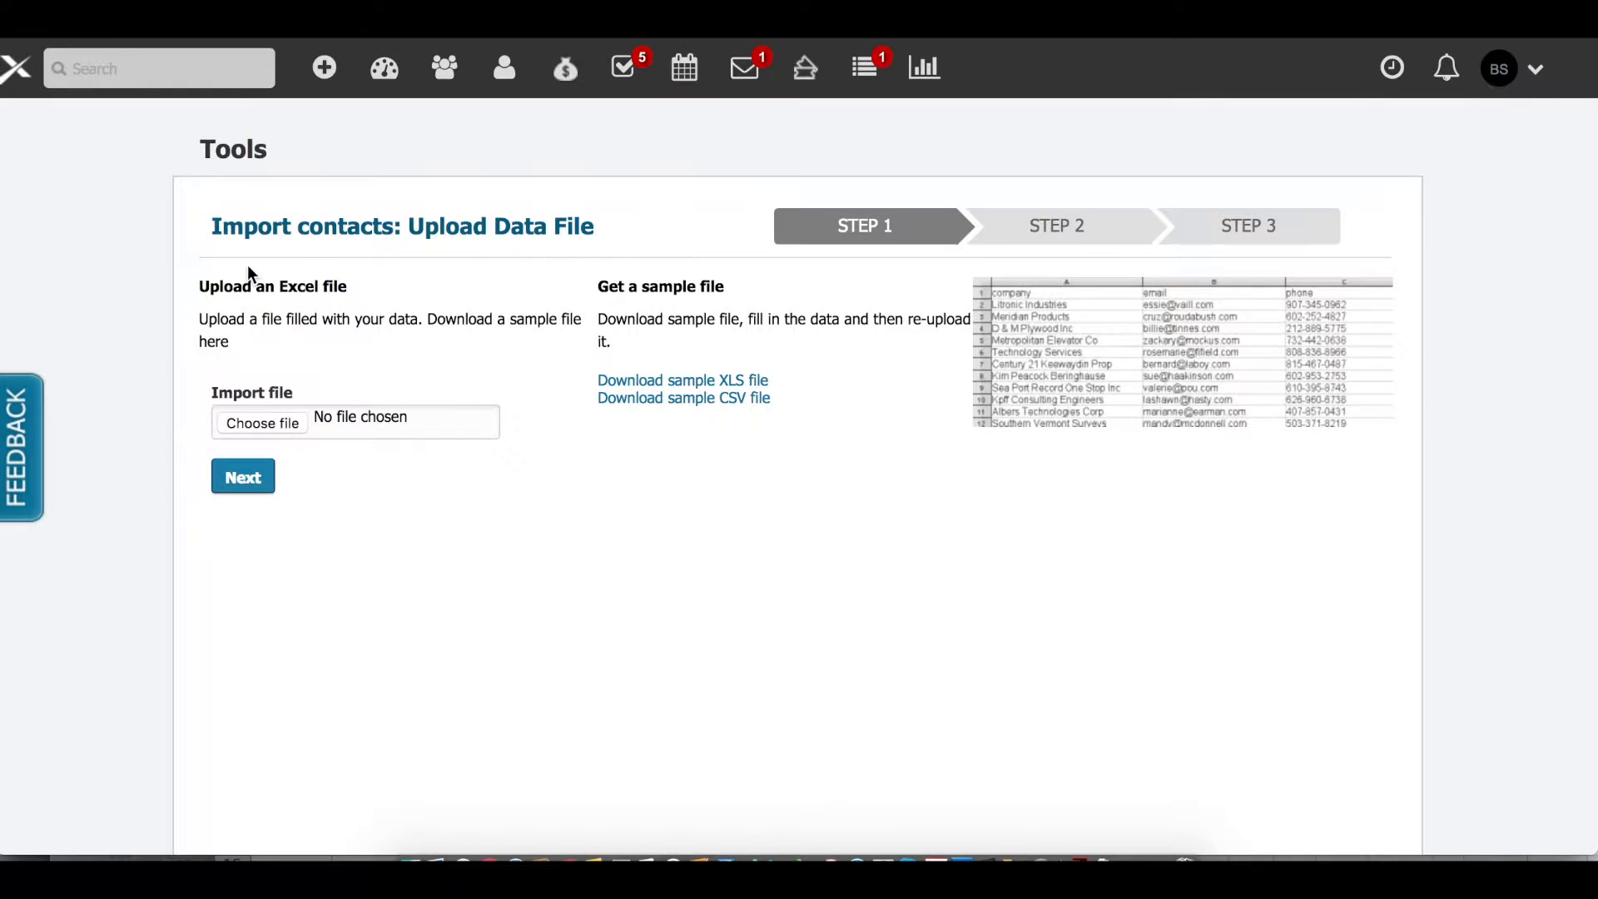
click(258, 425)
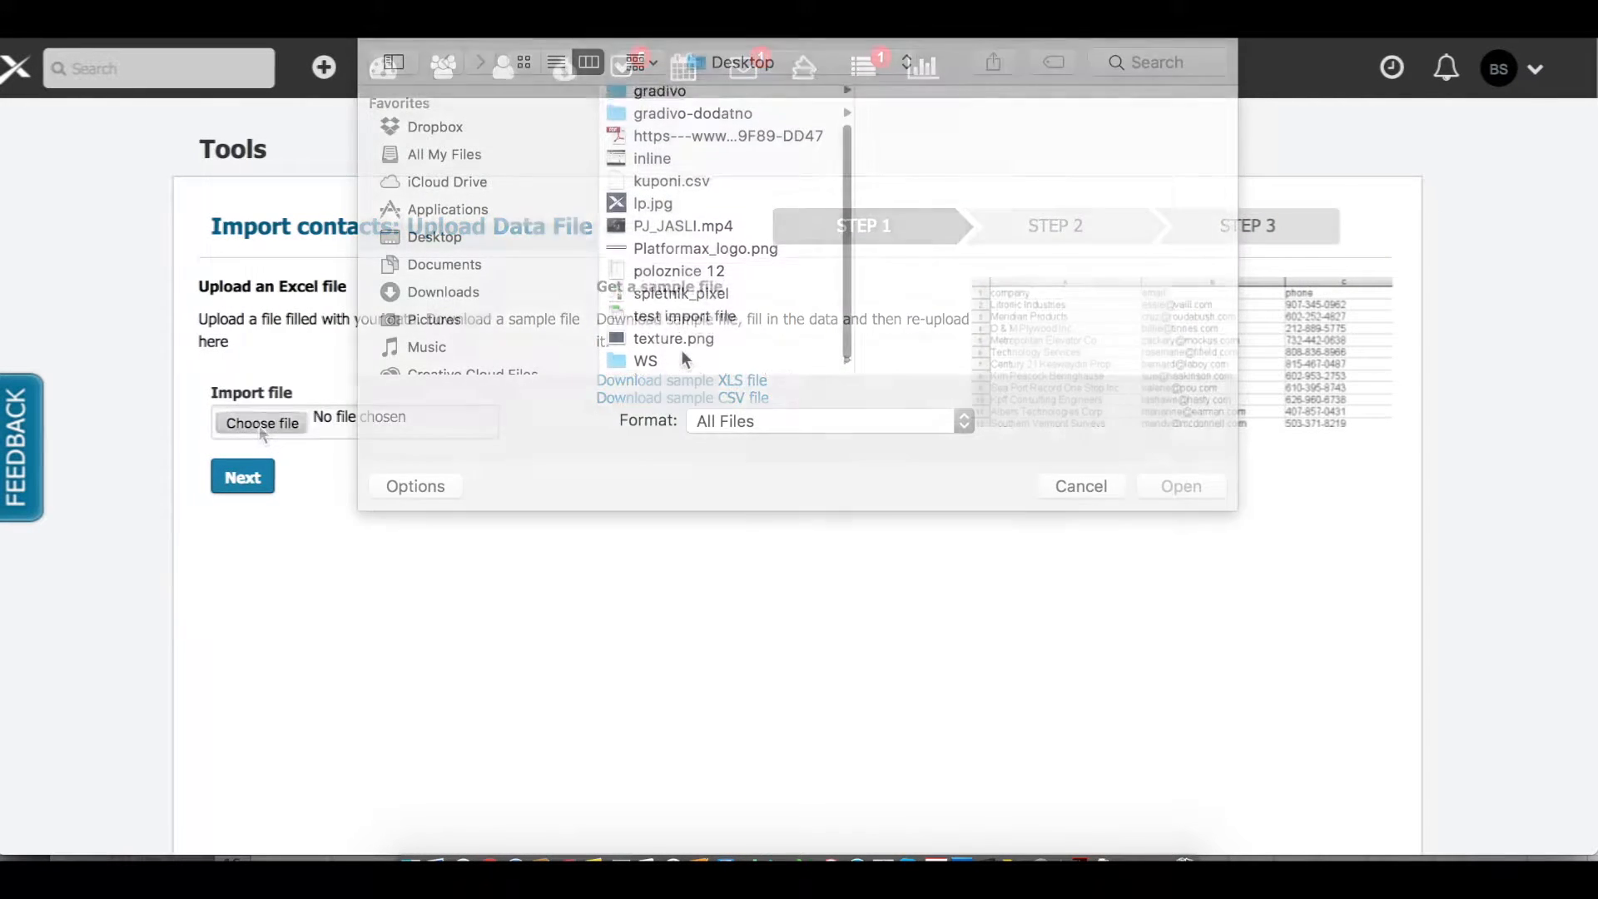
click(677, 323)
click(1182, 487)
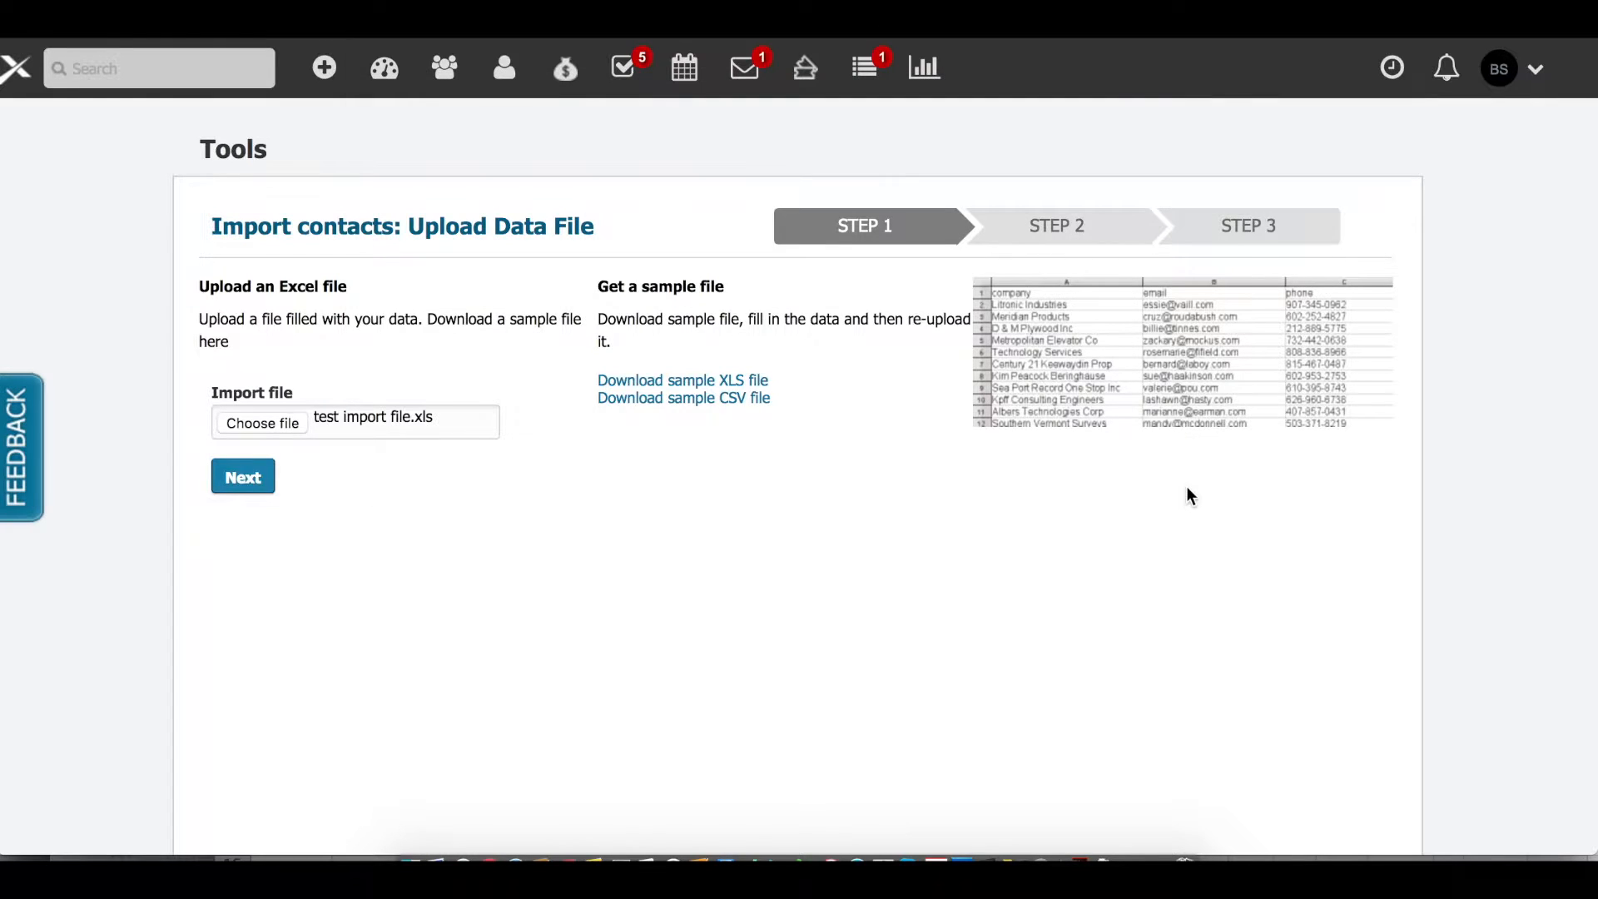
click(239, 489)
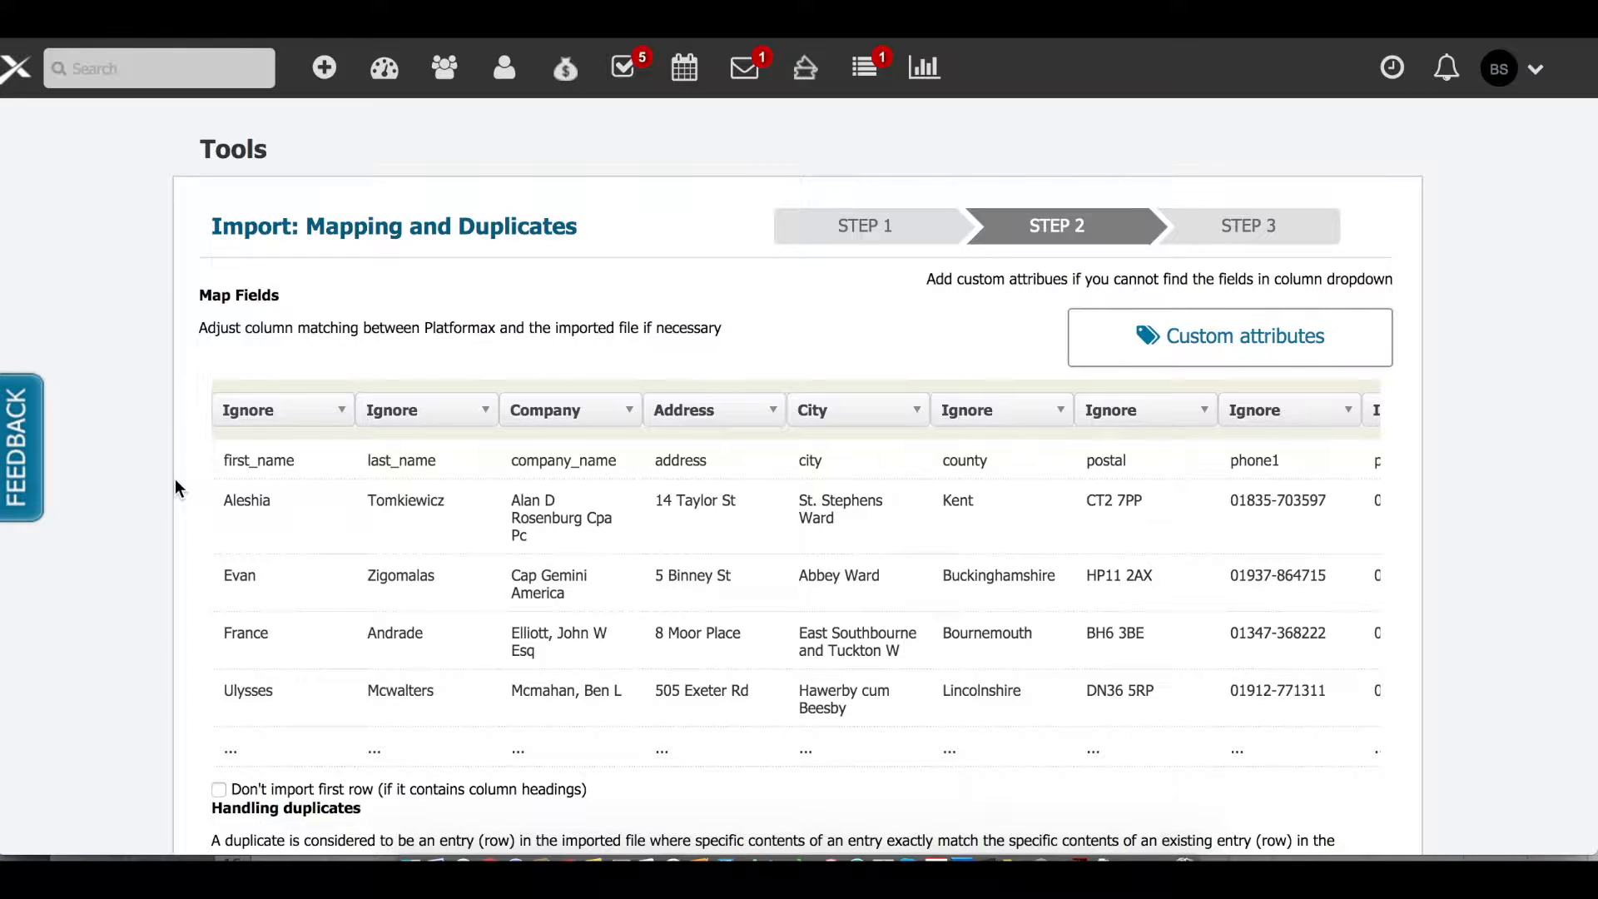
- Map the postal column to Zipcode and the phone1 column to Phone
scroll(318, 491, right, 3)
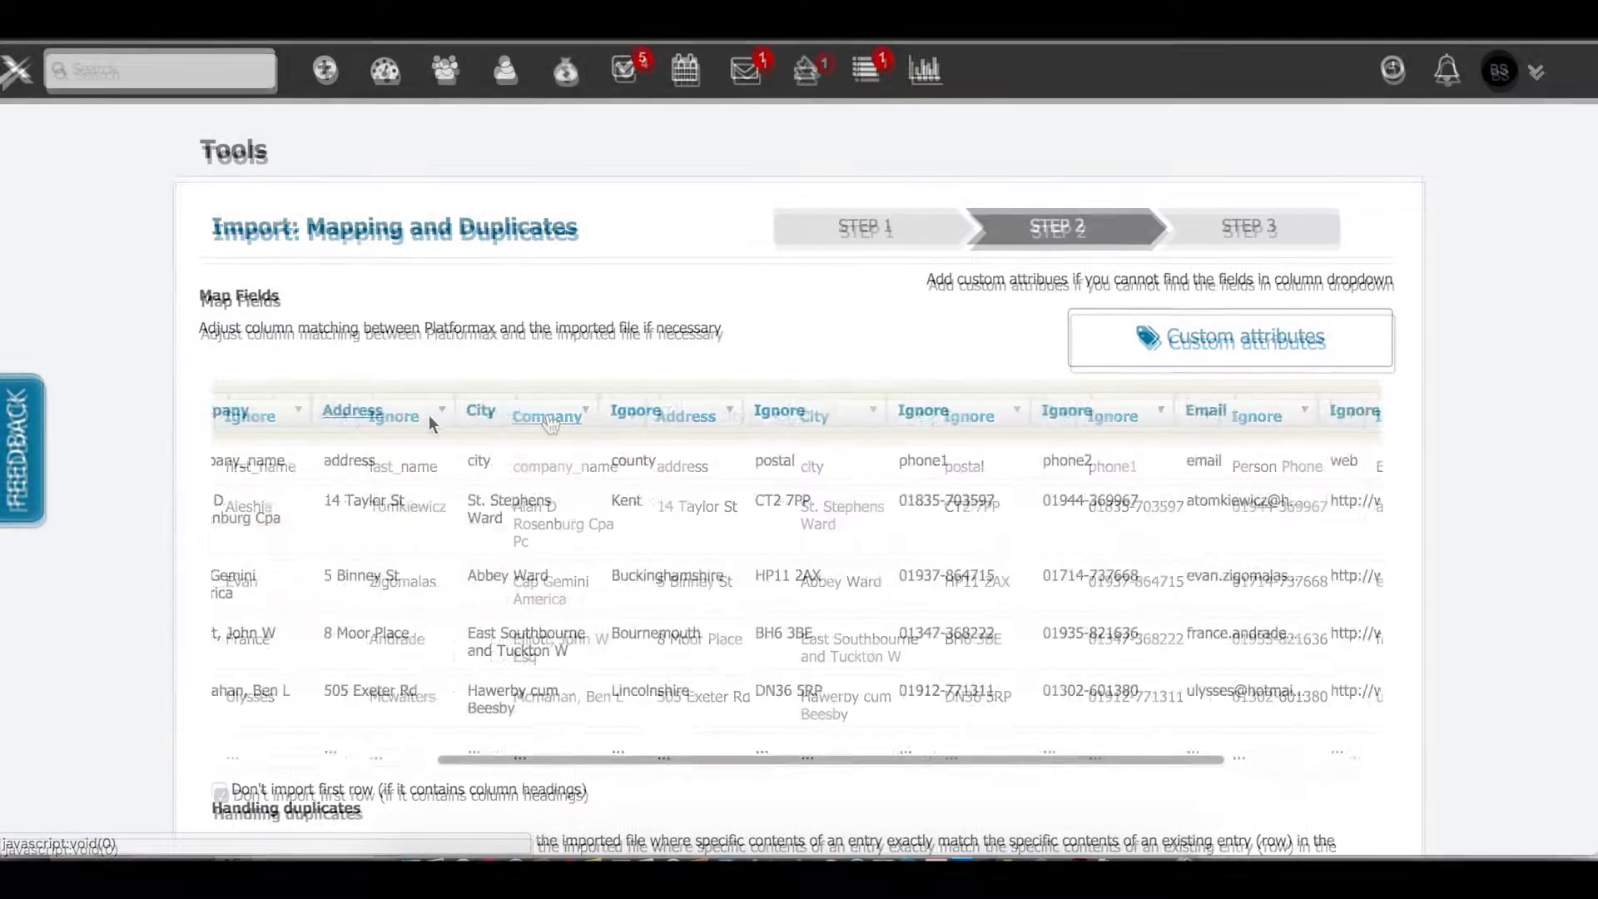
click(582, 416)
click(558, 716)
click(732, 409)
scroll(721, 571, down, 3)
click(720, 571)
- Map the web column to Website and the GENERIC EMAIL column to Email
click(1160, 409)
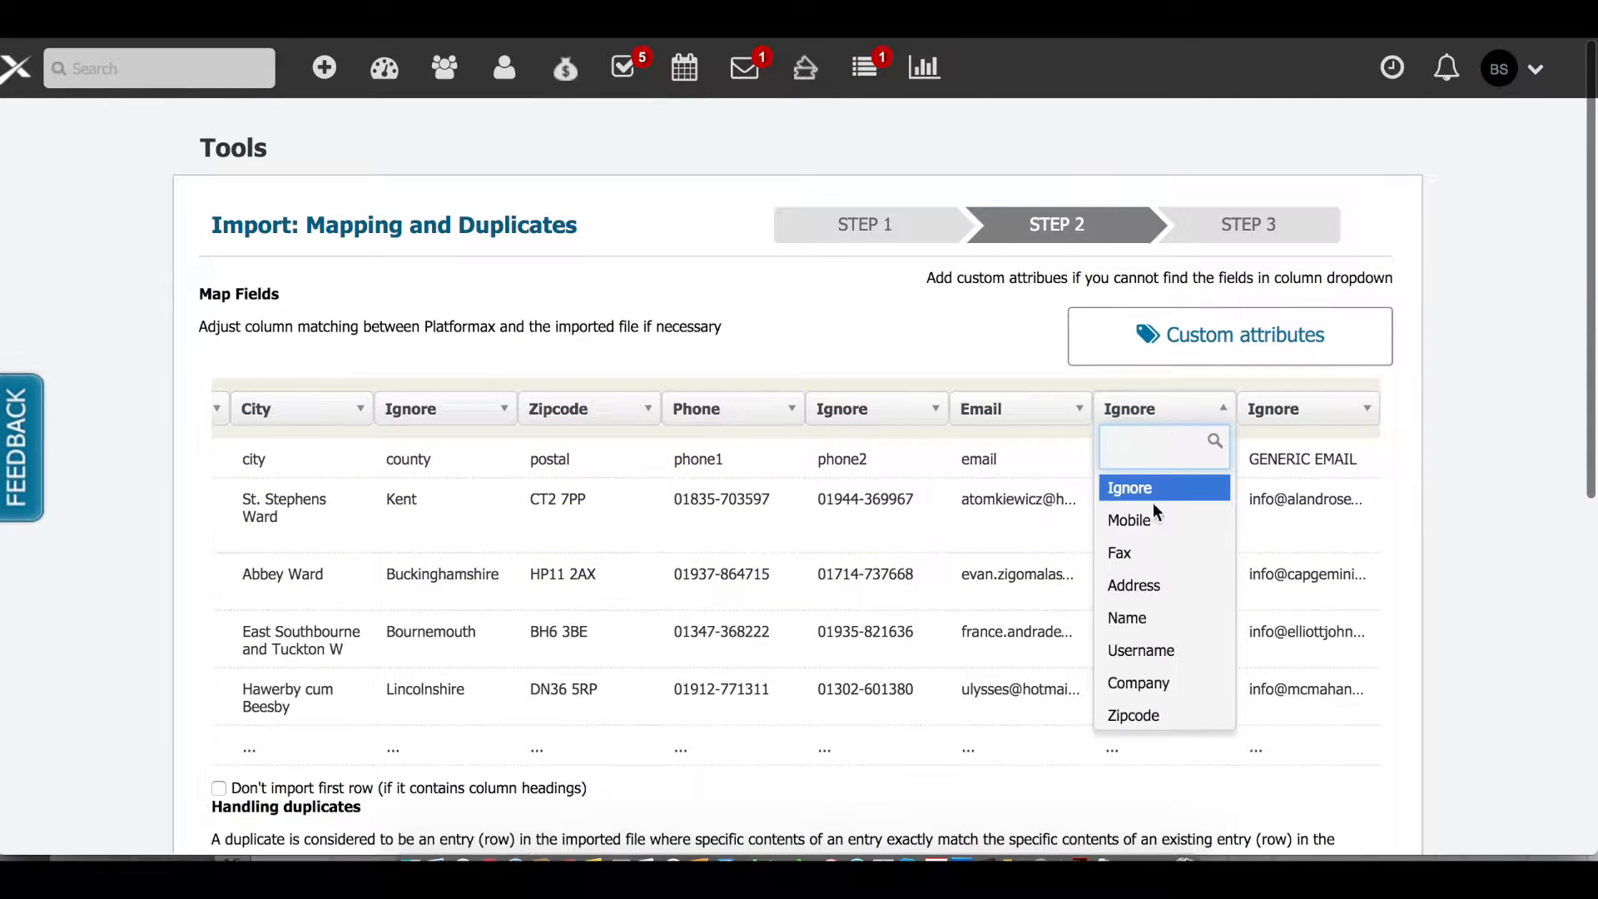
scroll(1147, 653, down, 3)
scroll(1147, 652, down, 2)
click(1149, 666)
click(1325, 409)
click(1273, 663)
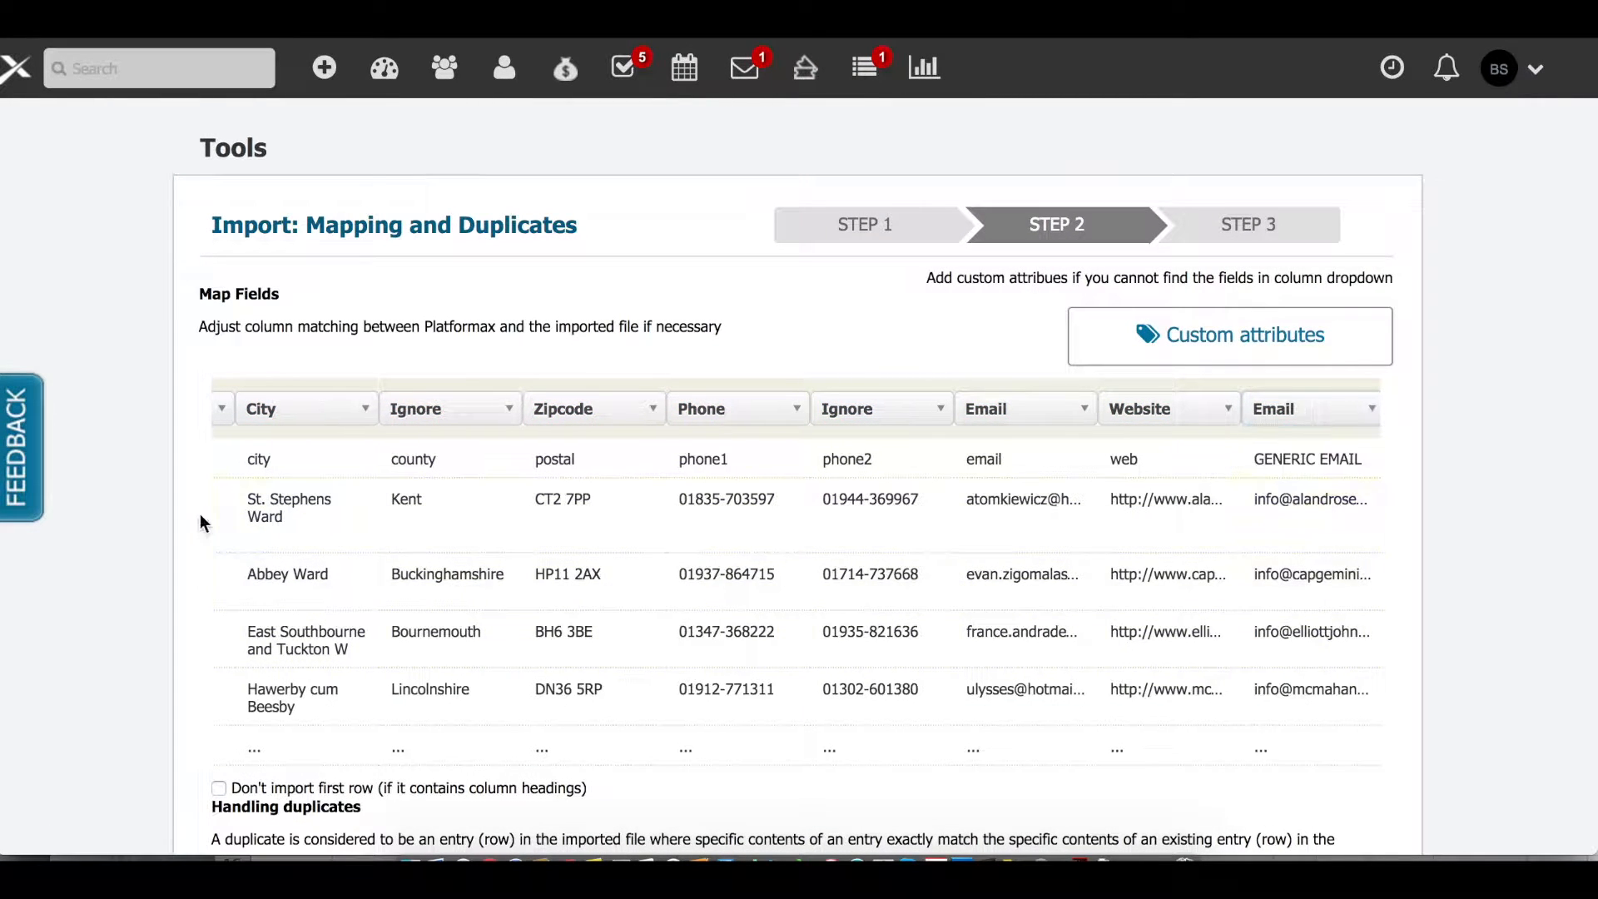
- Exclude the first row with the column headings from the company import
scroll(192, 516, down, 3)
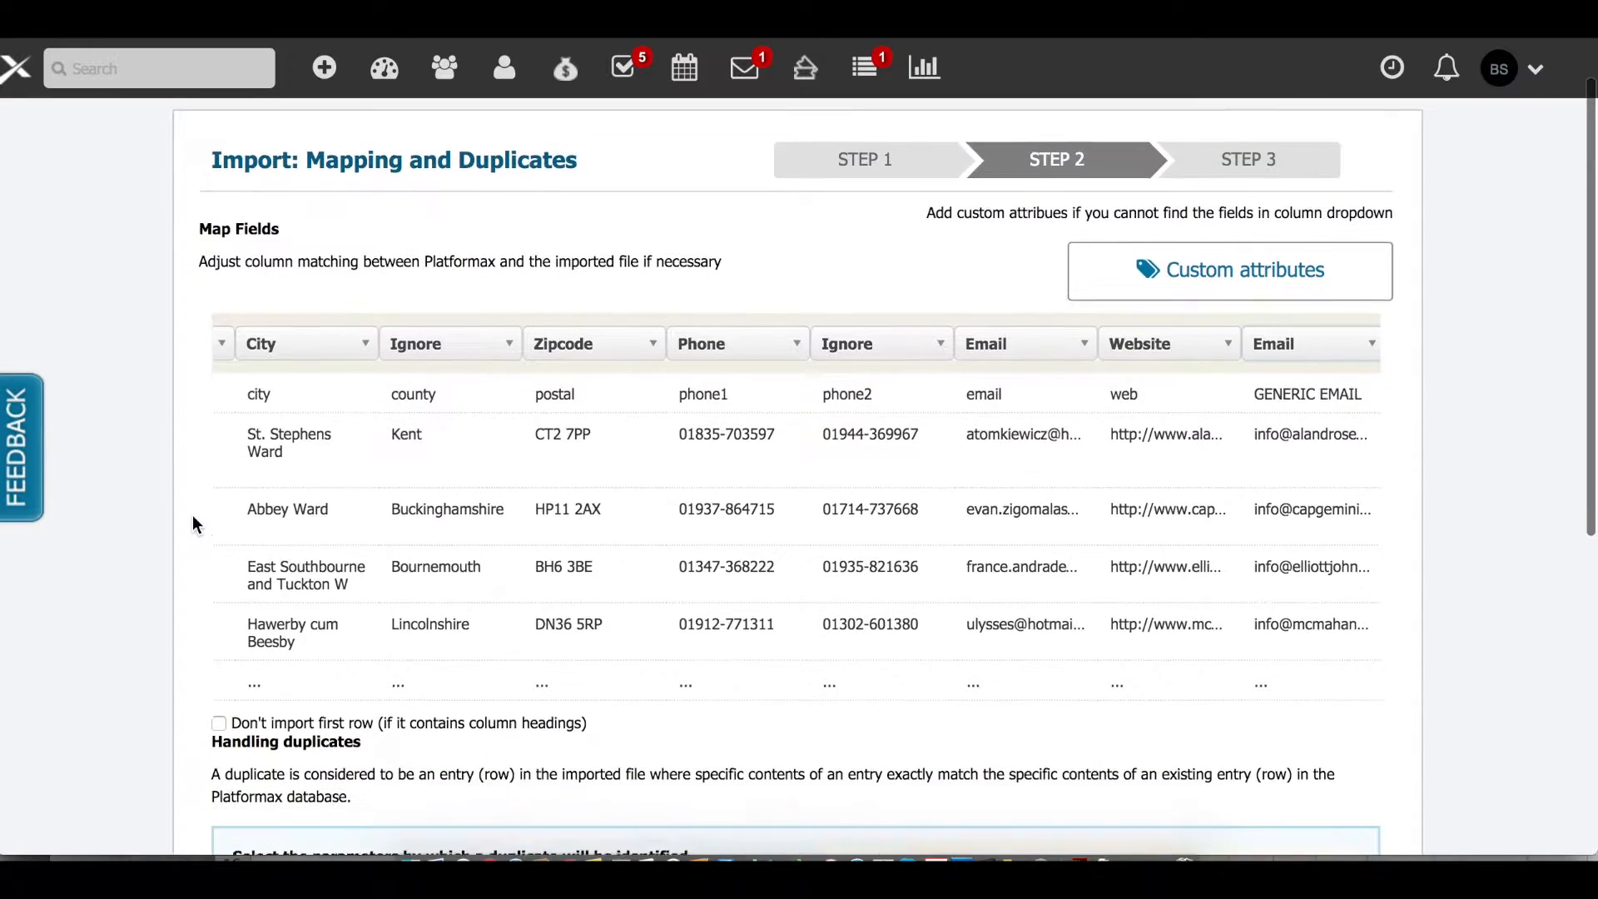
scroll(192, 514, down, 1)
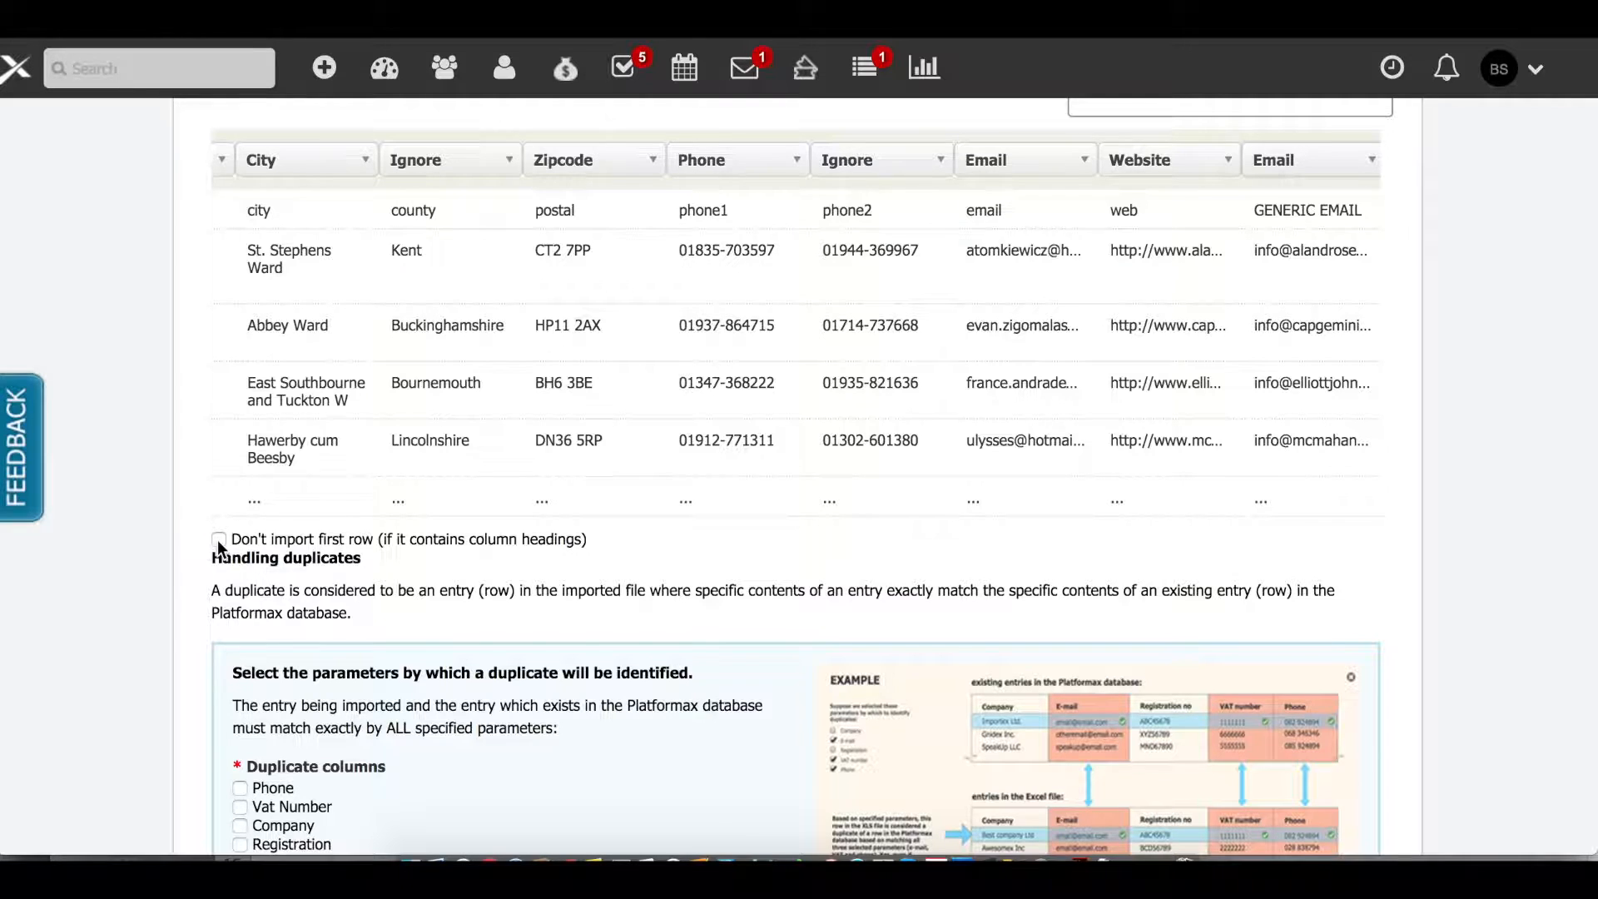
click(219, 541)
- Identify duplicates by Company and set the duplicate action to Merge
scroll(208, 566, down, 3)
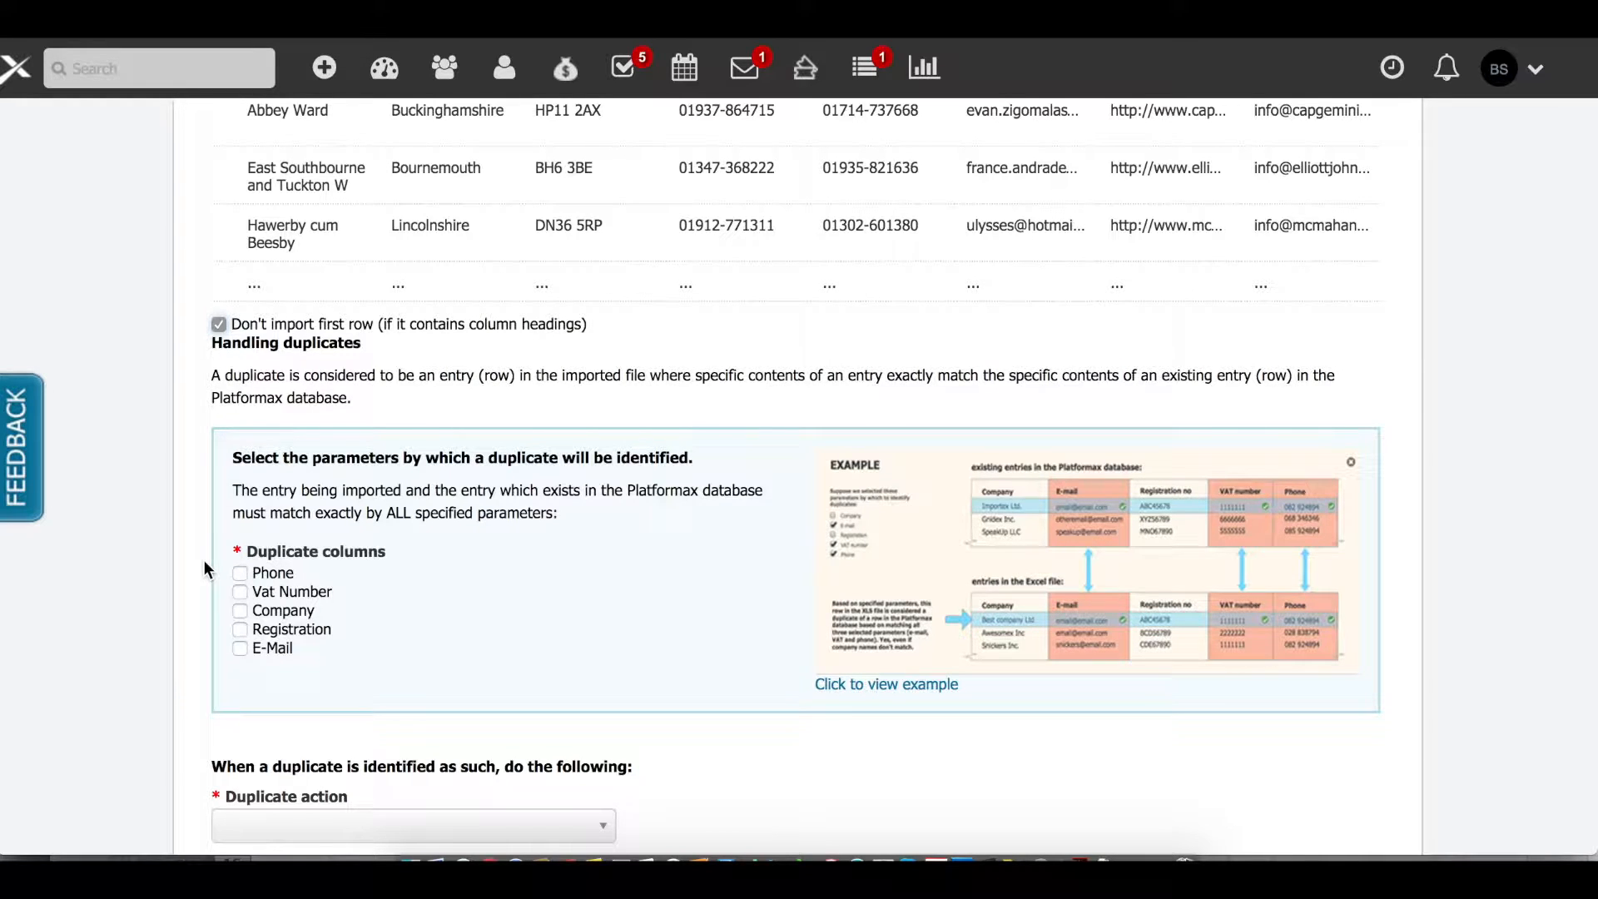
scroll(207, 569, down, 1)
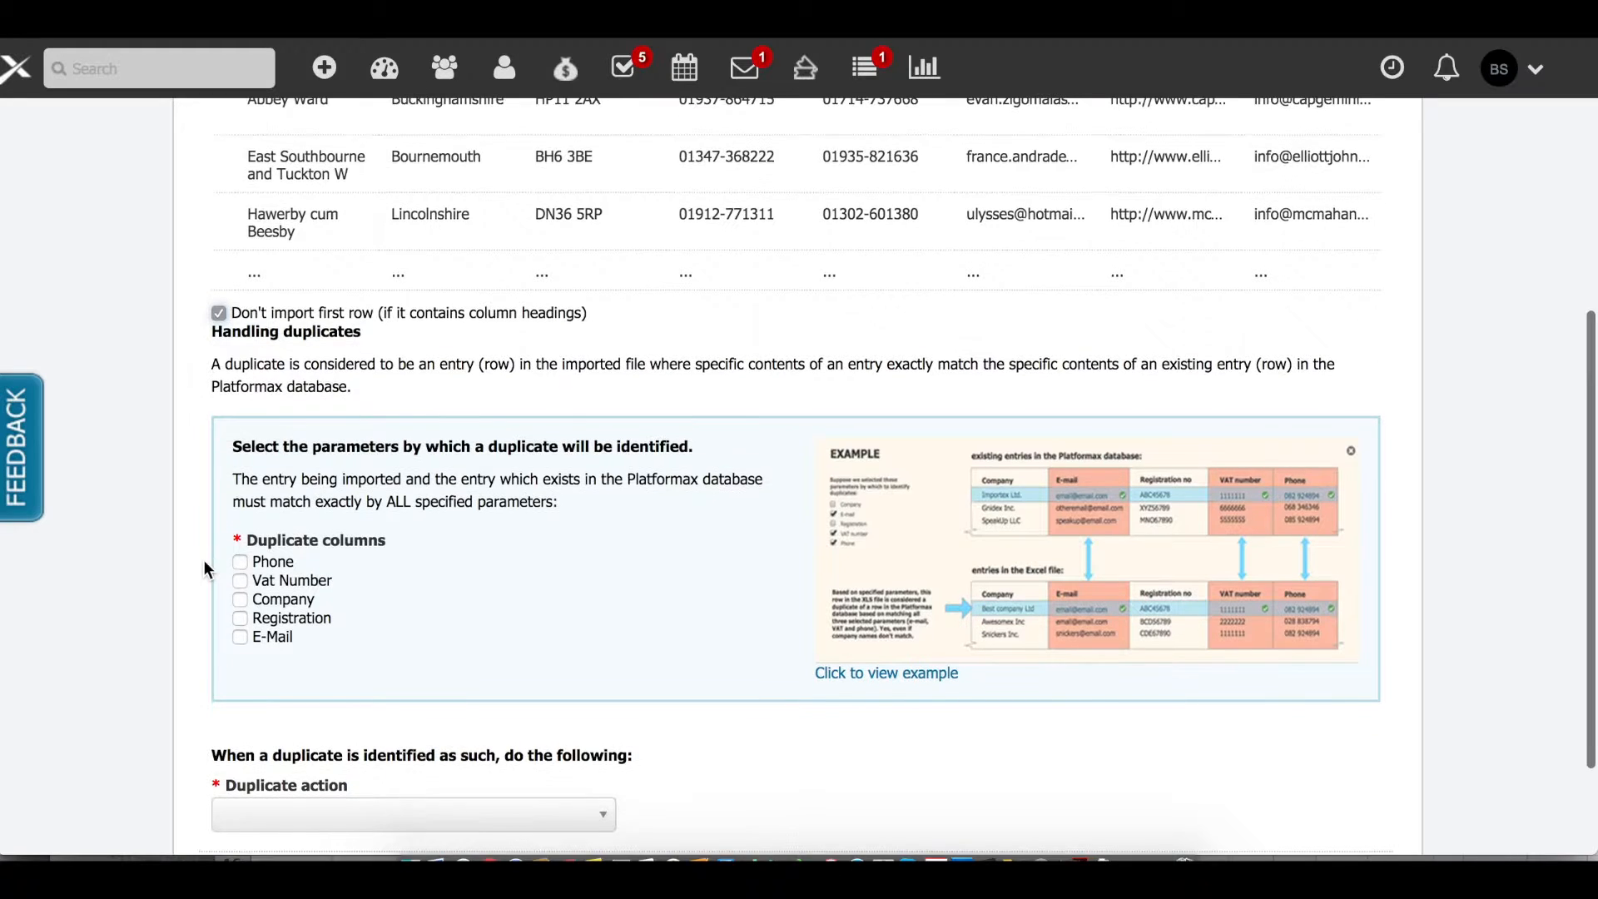
scroll(203, 561, down, 1)
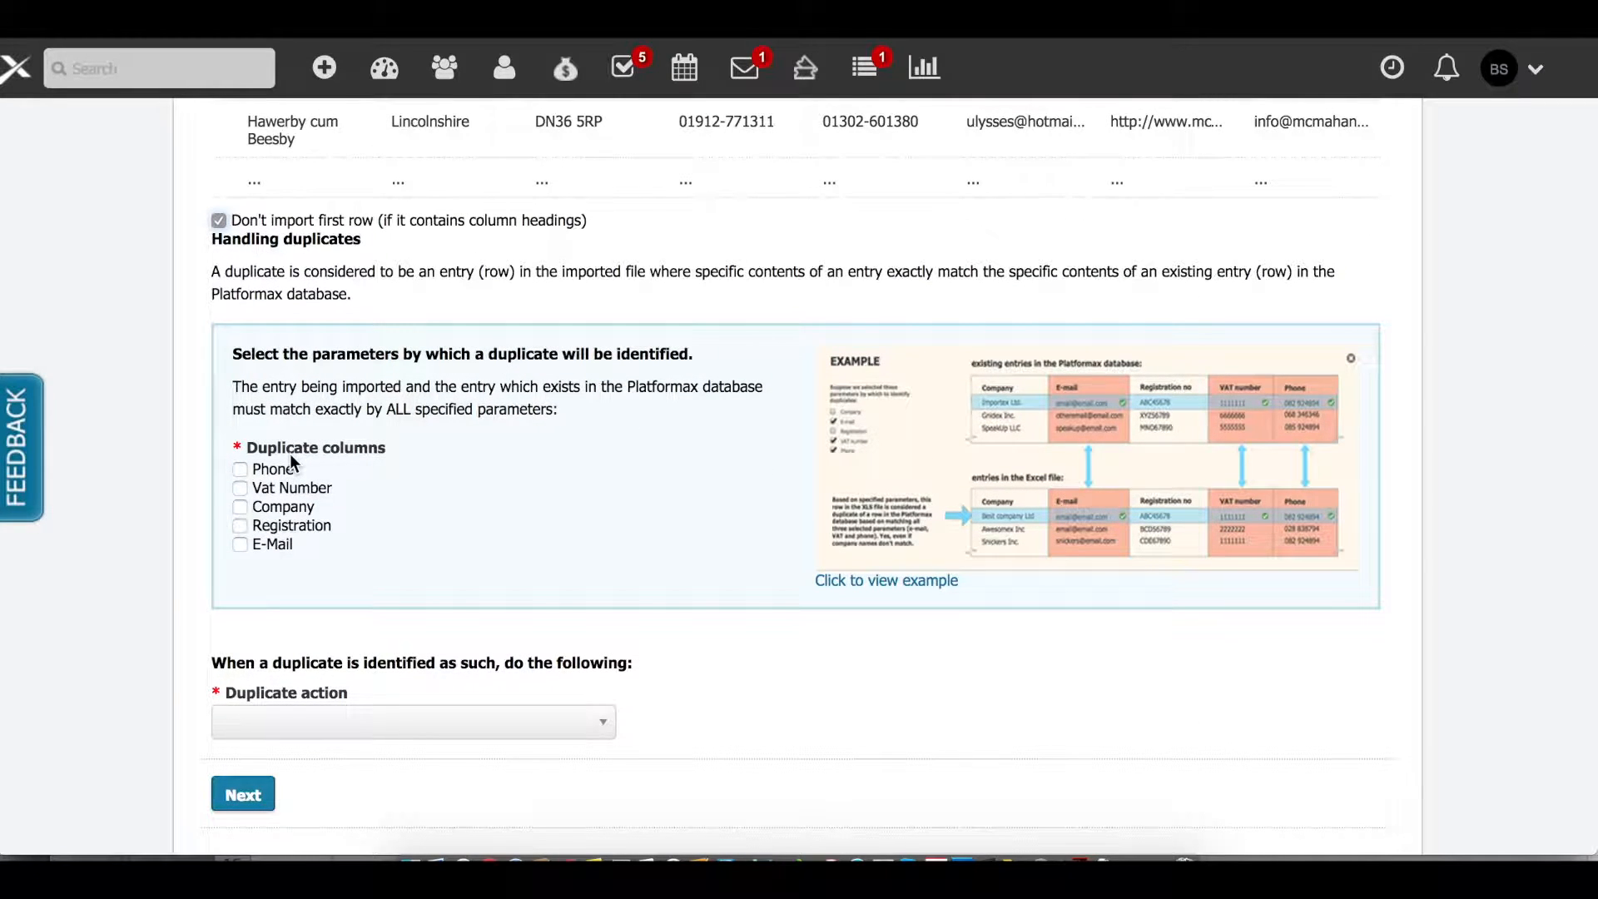
click(243, 508)
scroll(627, 575, down, 1)
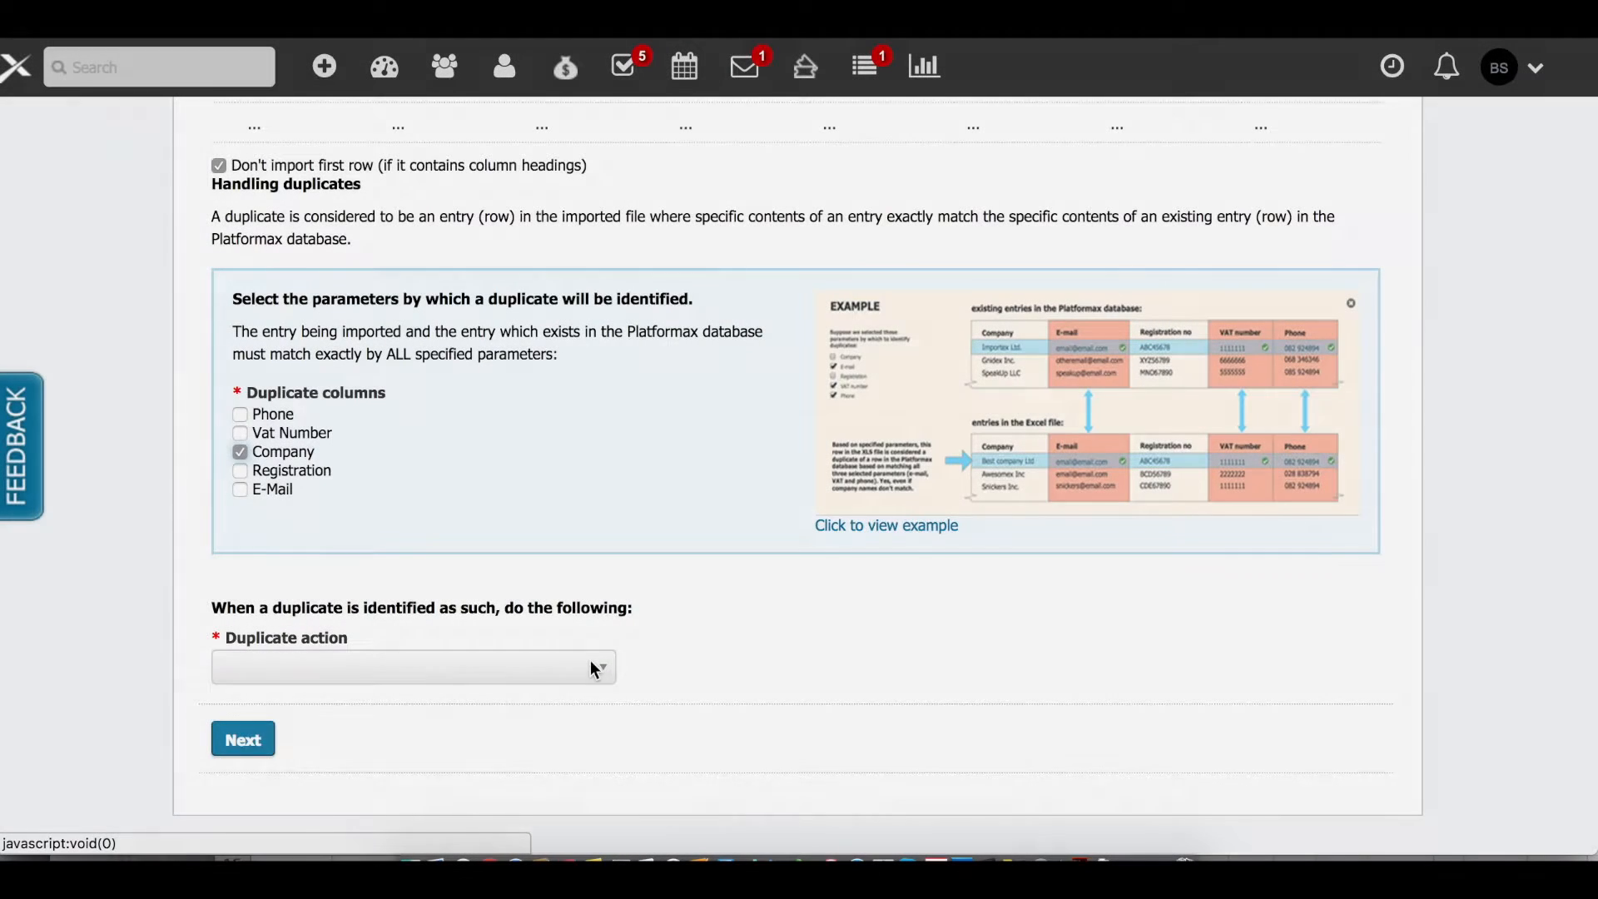
click(596, 669)
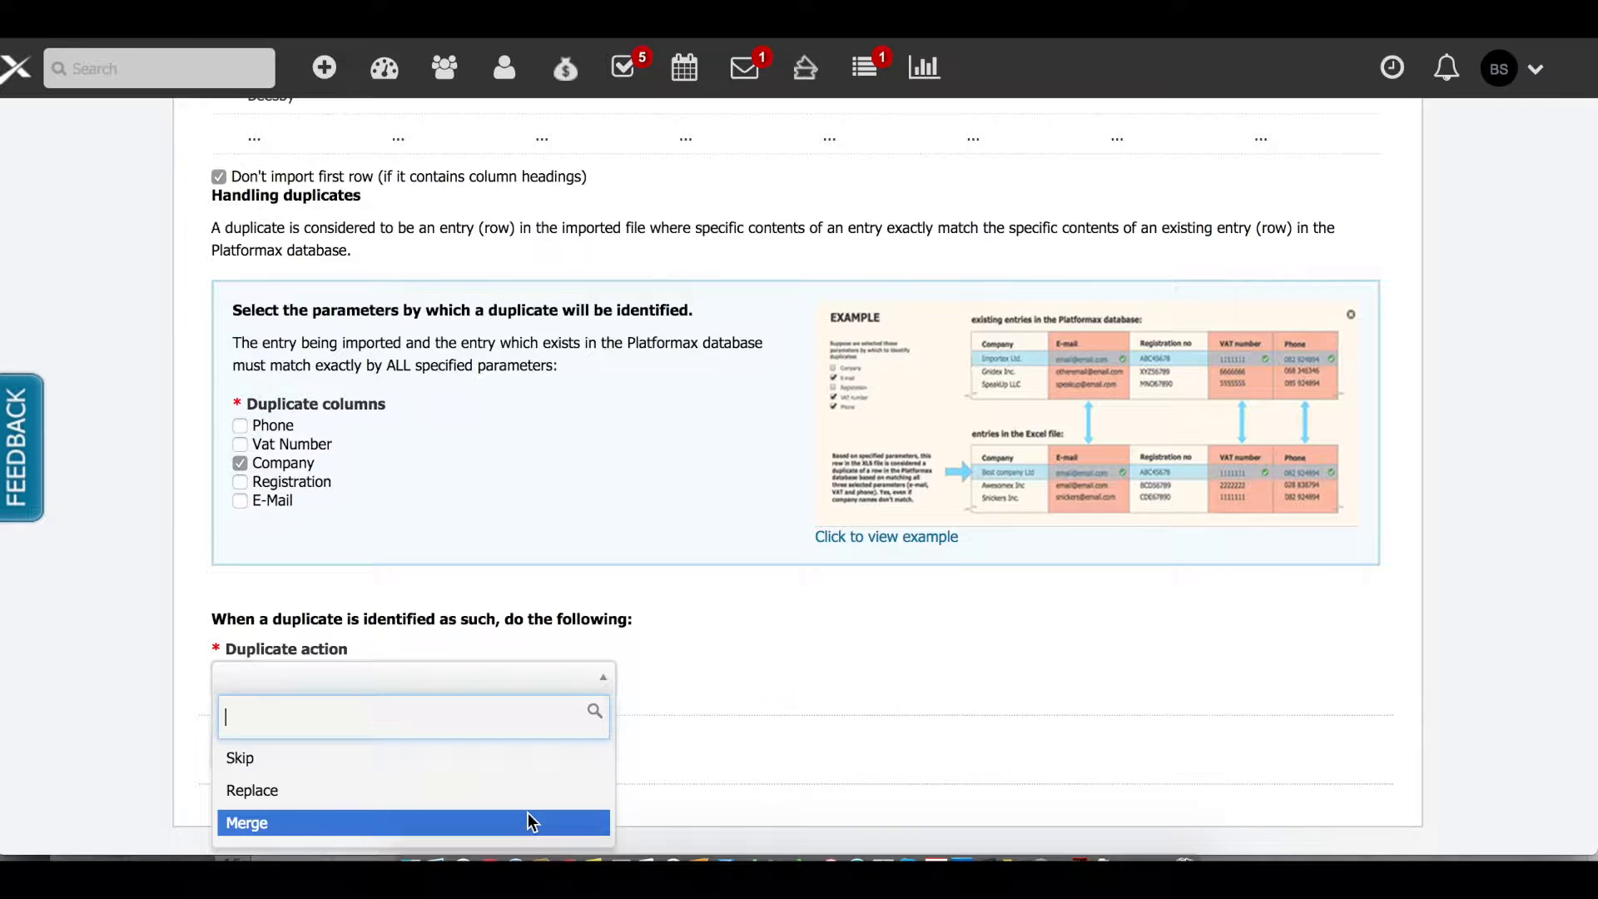
click(528, 814)
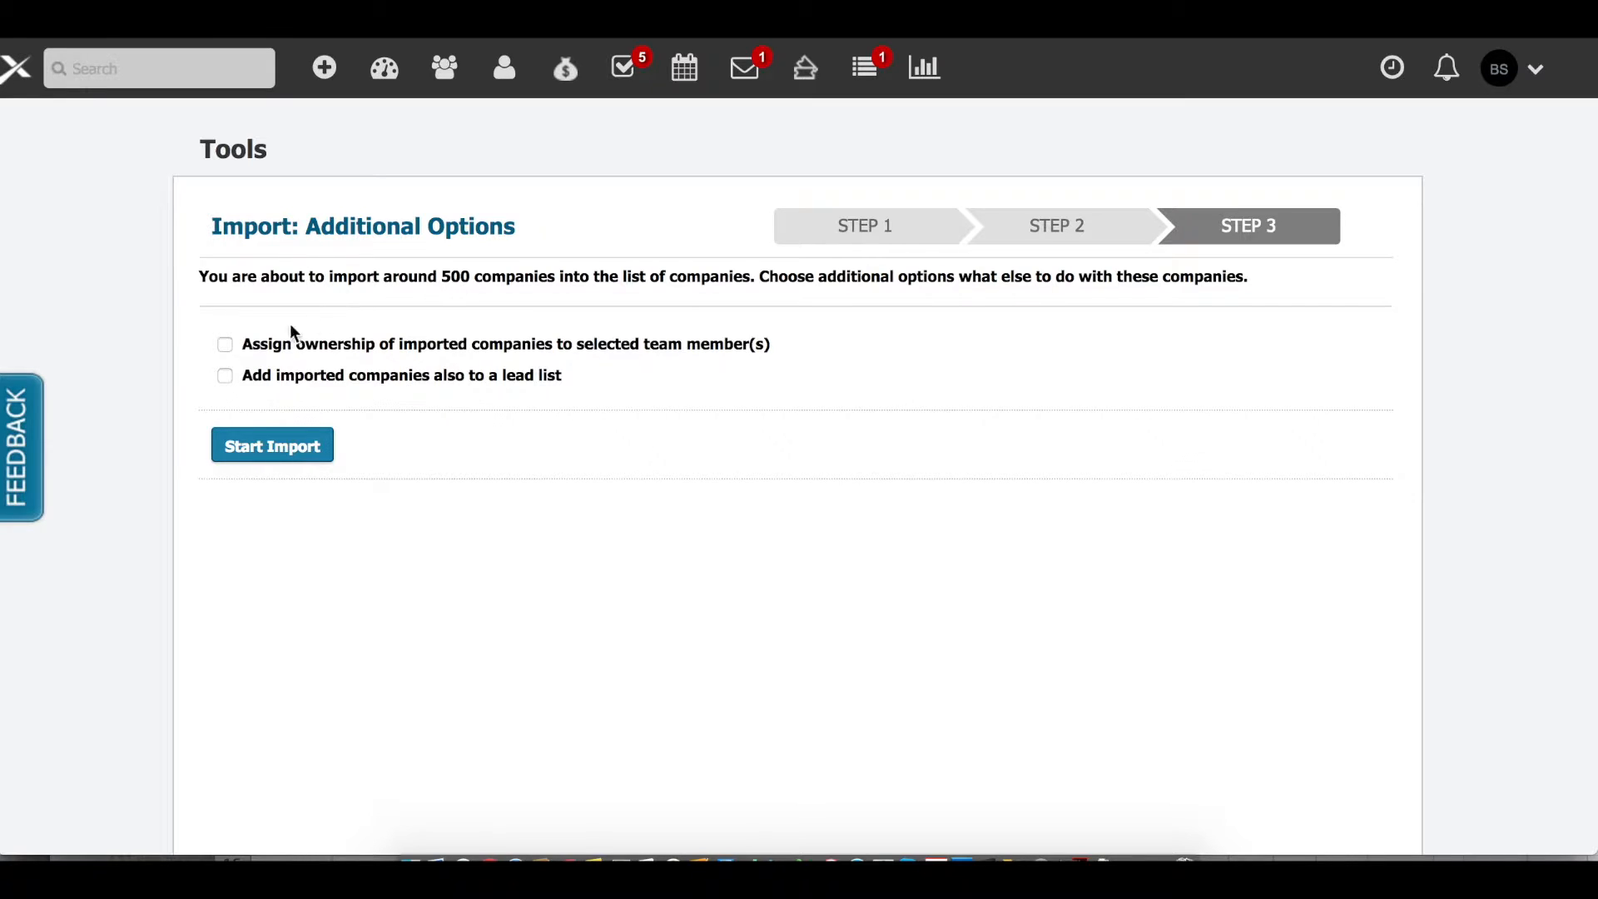
- Assign ownership of the imported companies to the second listed sales representative and start the import
click(226, 345)
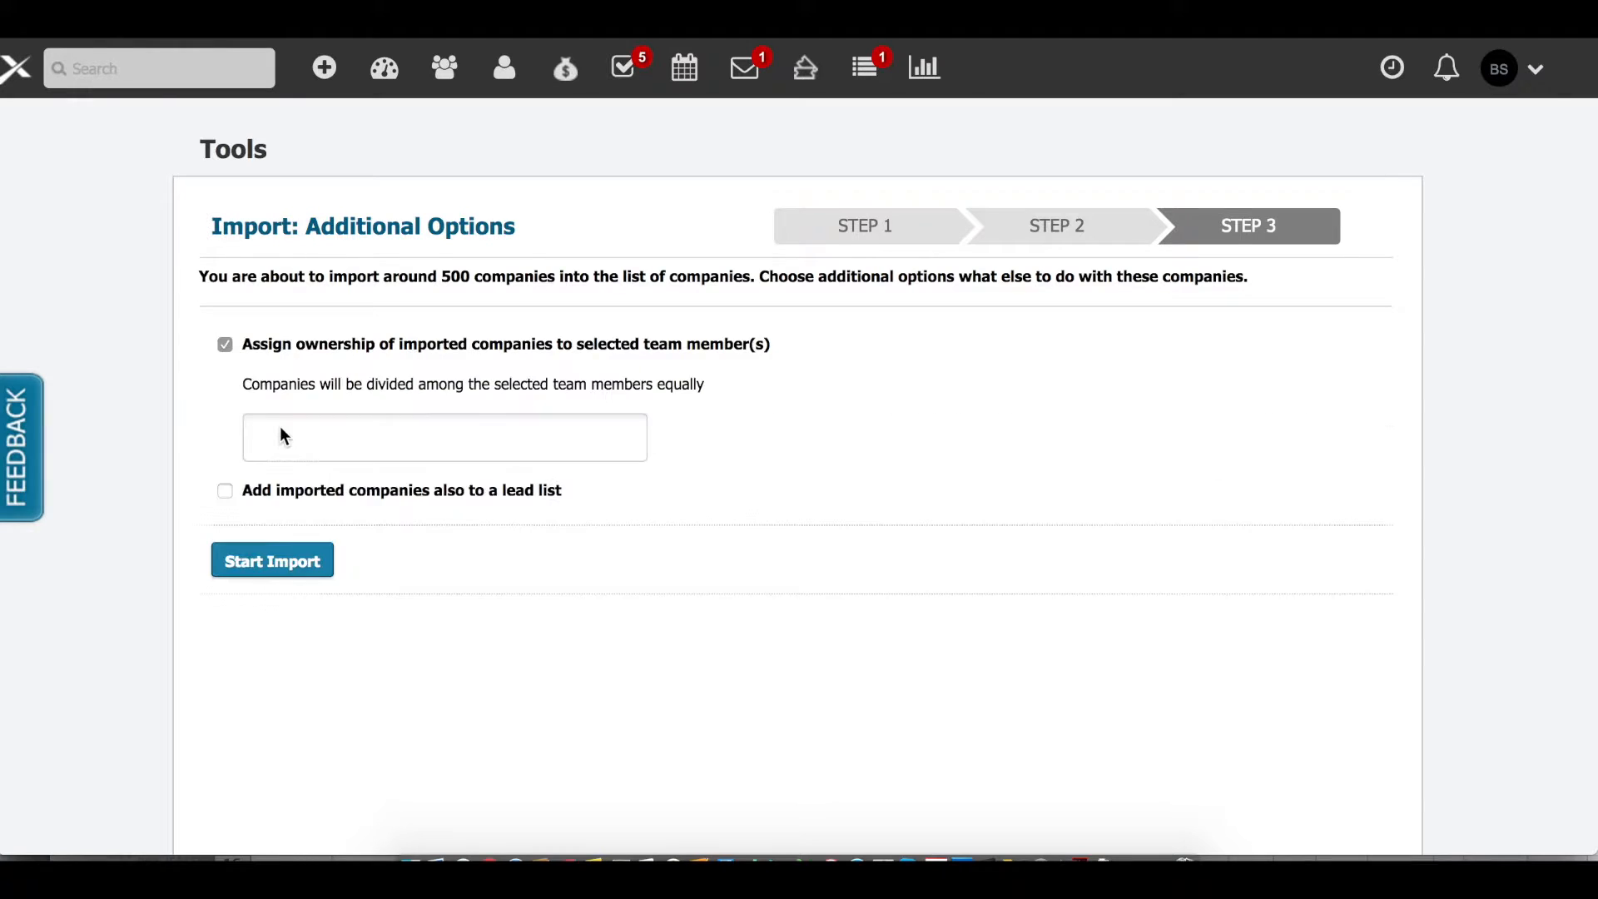
click(283, 434)
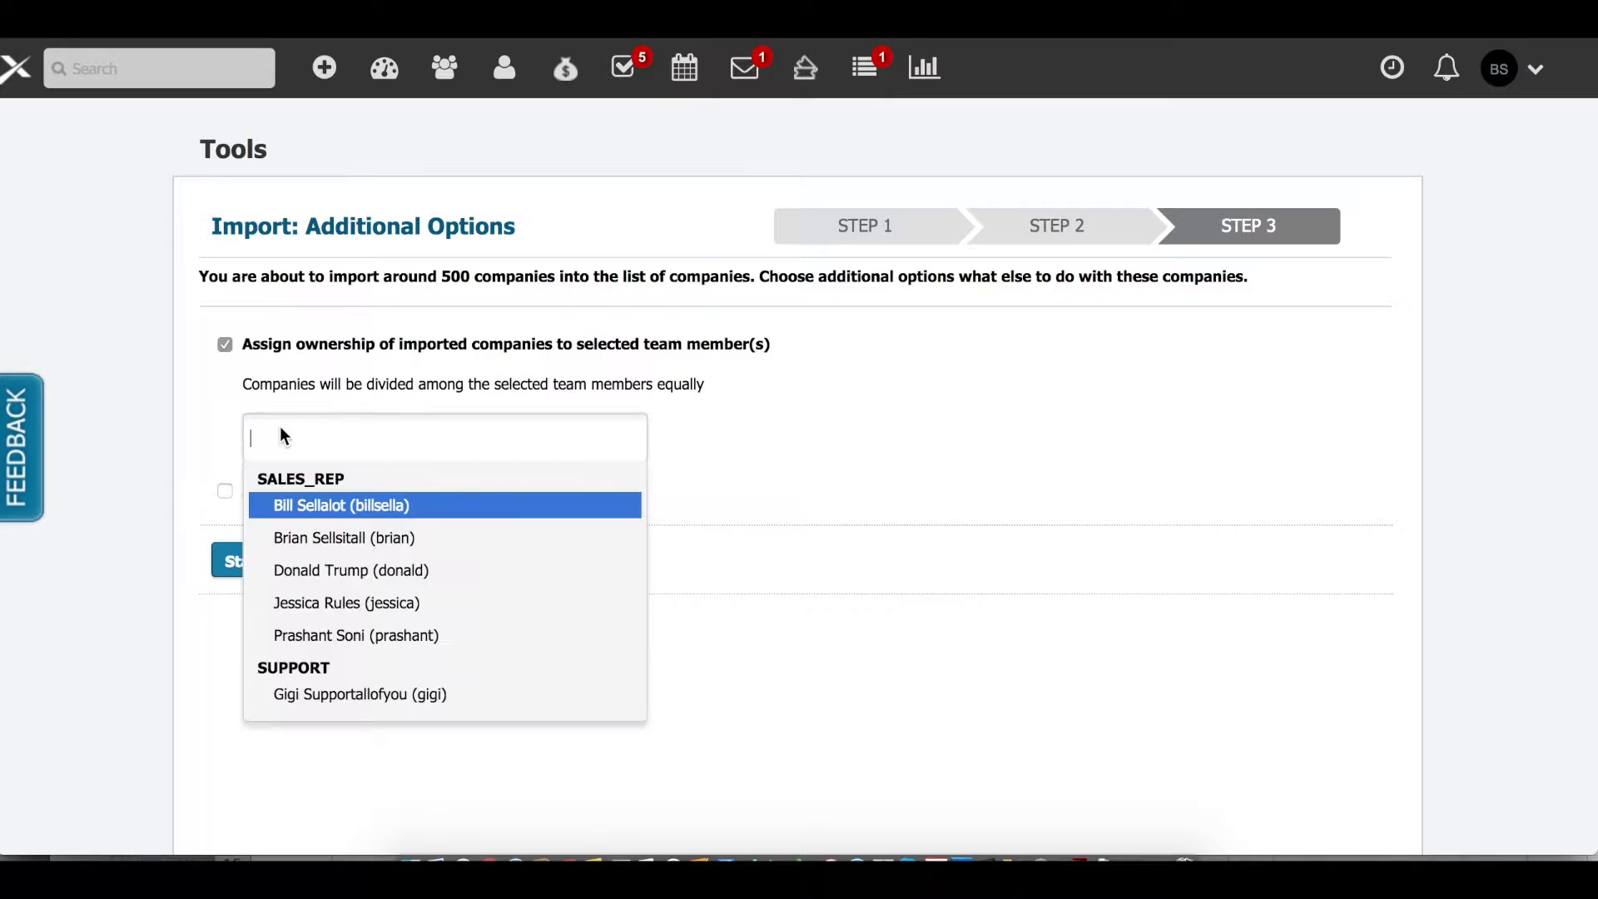
click(302, 542)
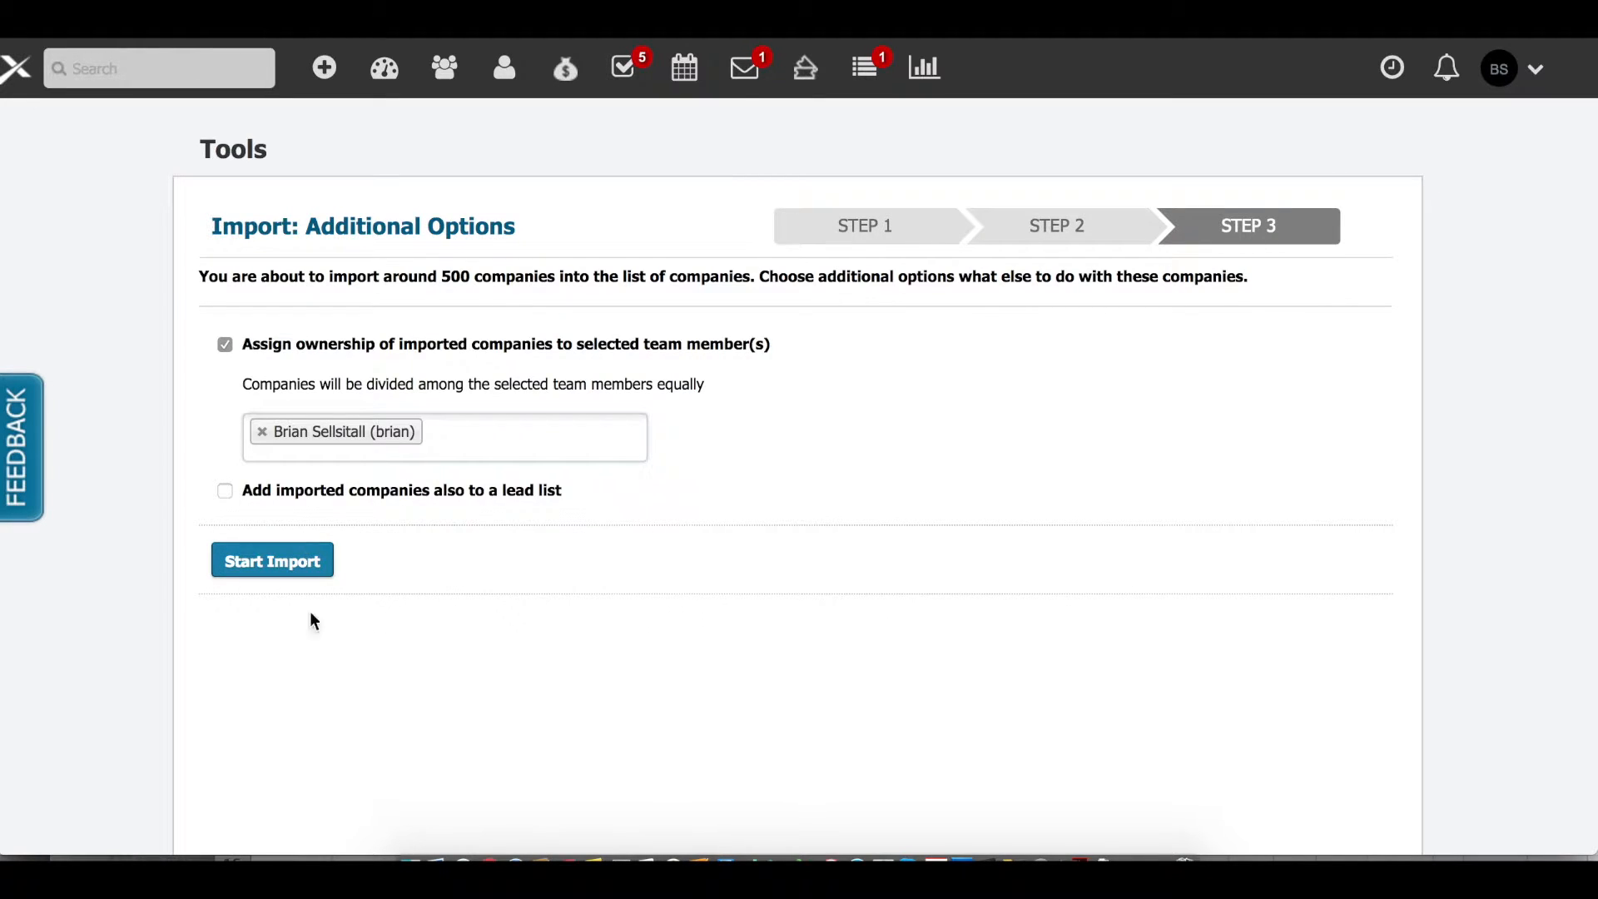
click(276, 559)
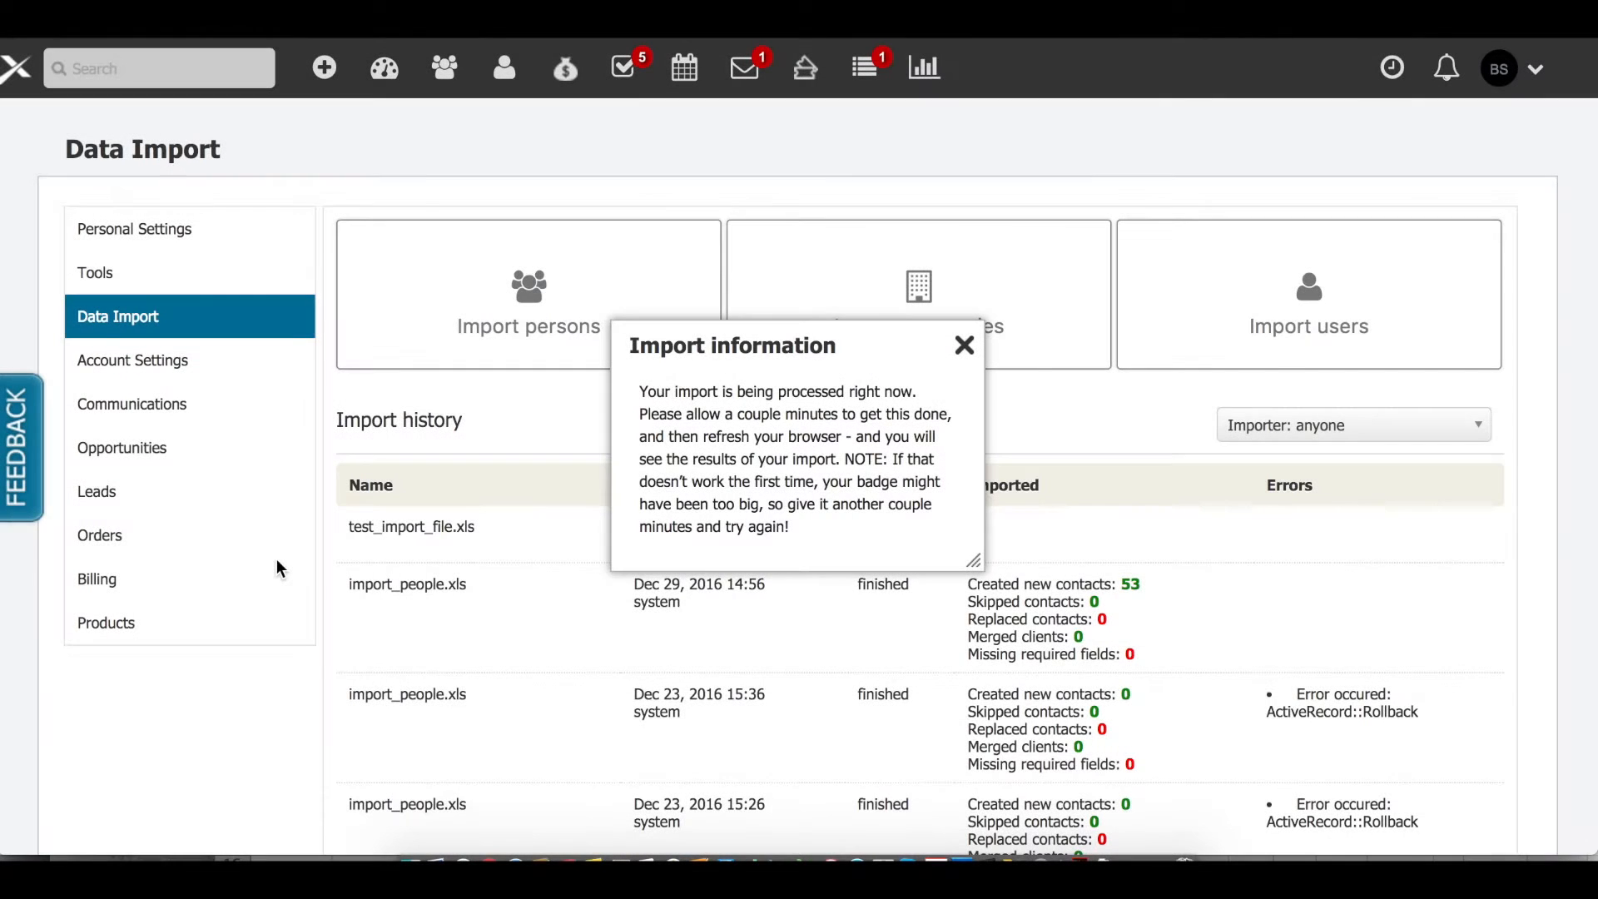
triple_click(645, 388)
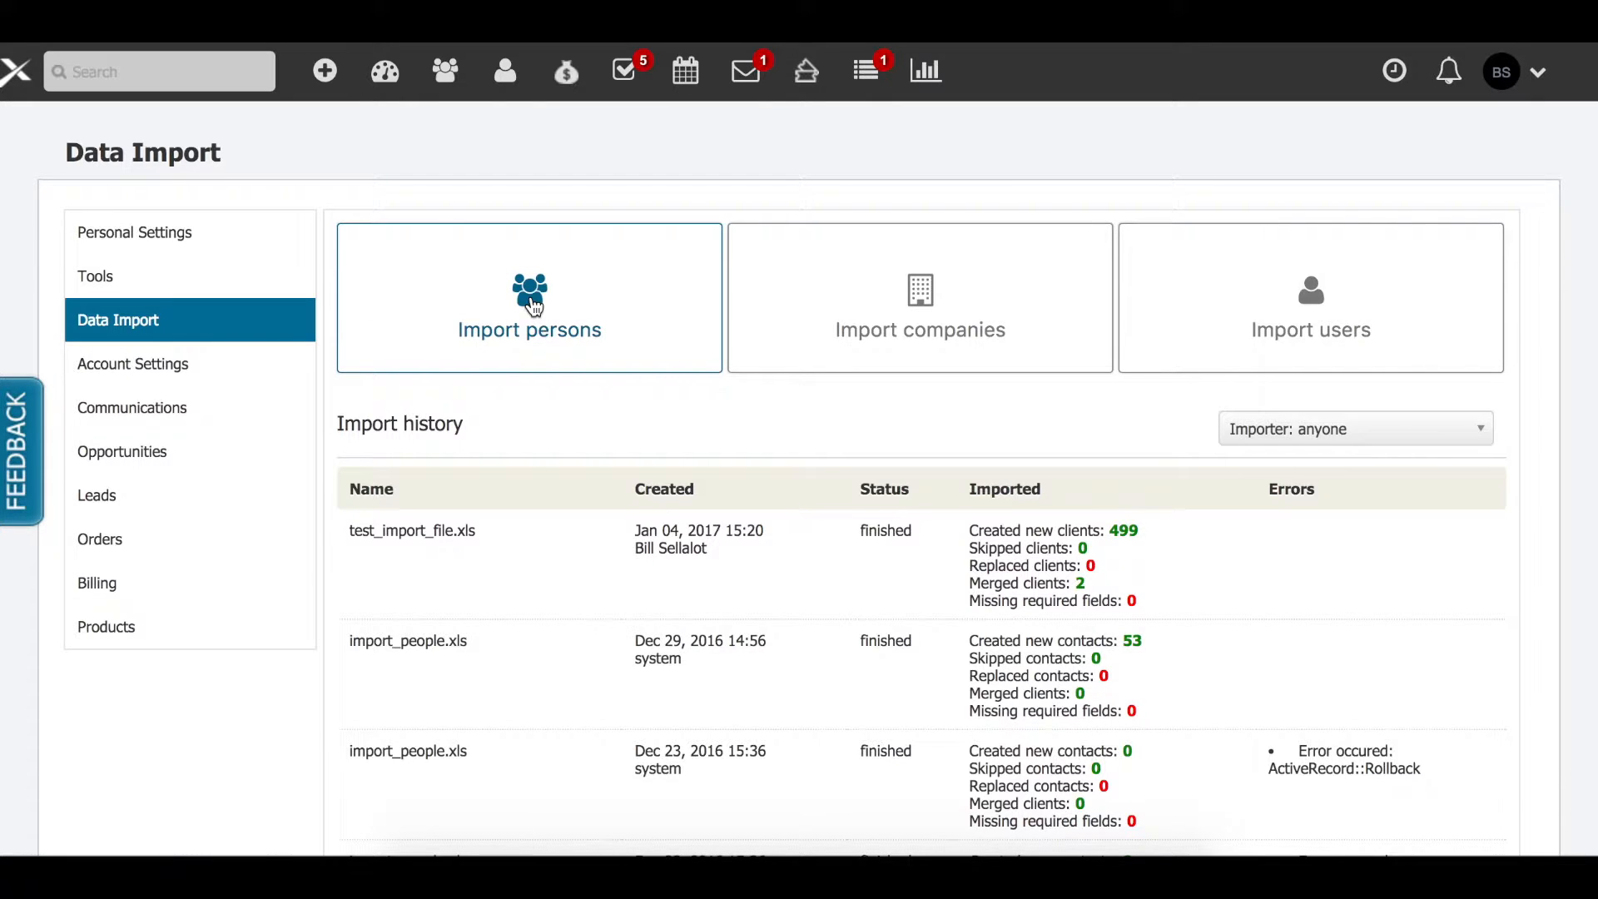
- Start a persons import and upload test import file.xls as its data file
click(534, 307)
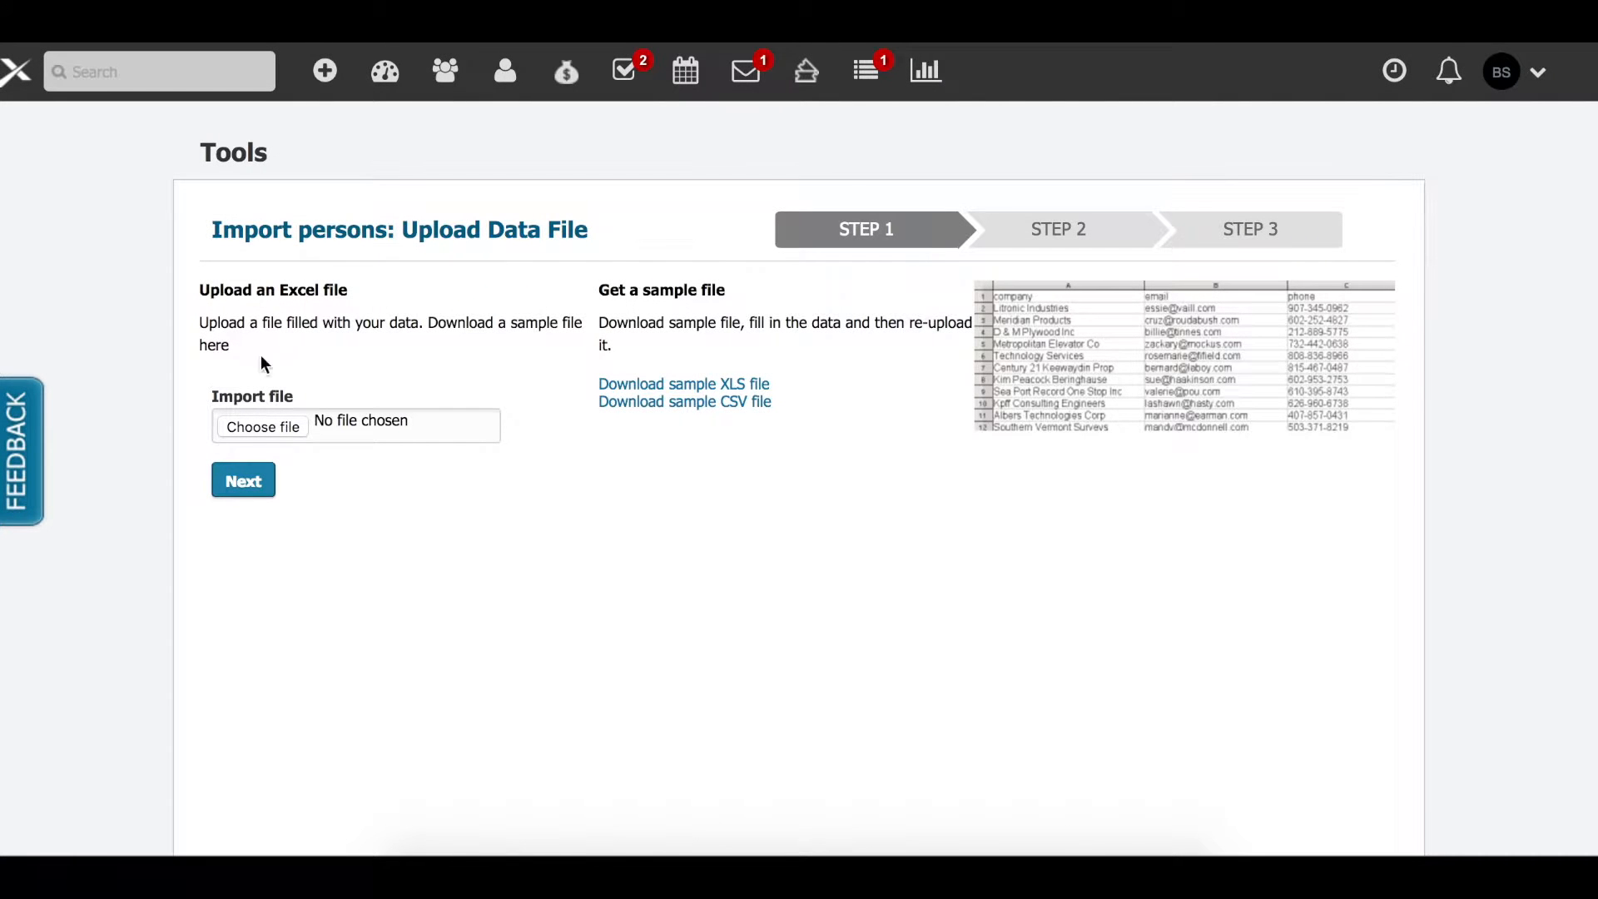
click(267, 428)
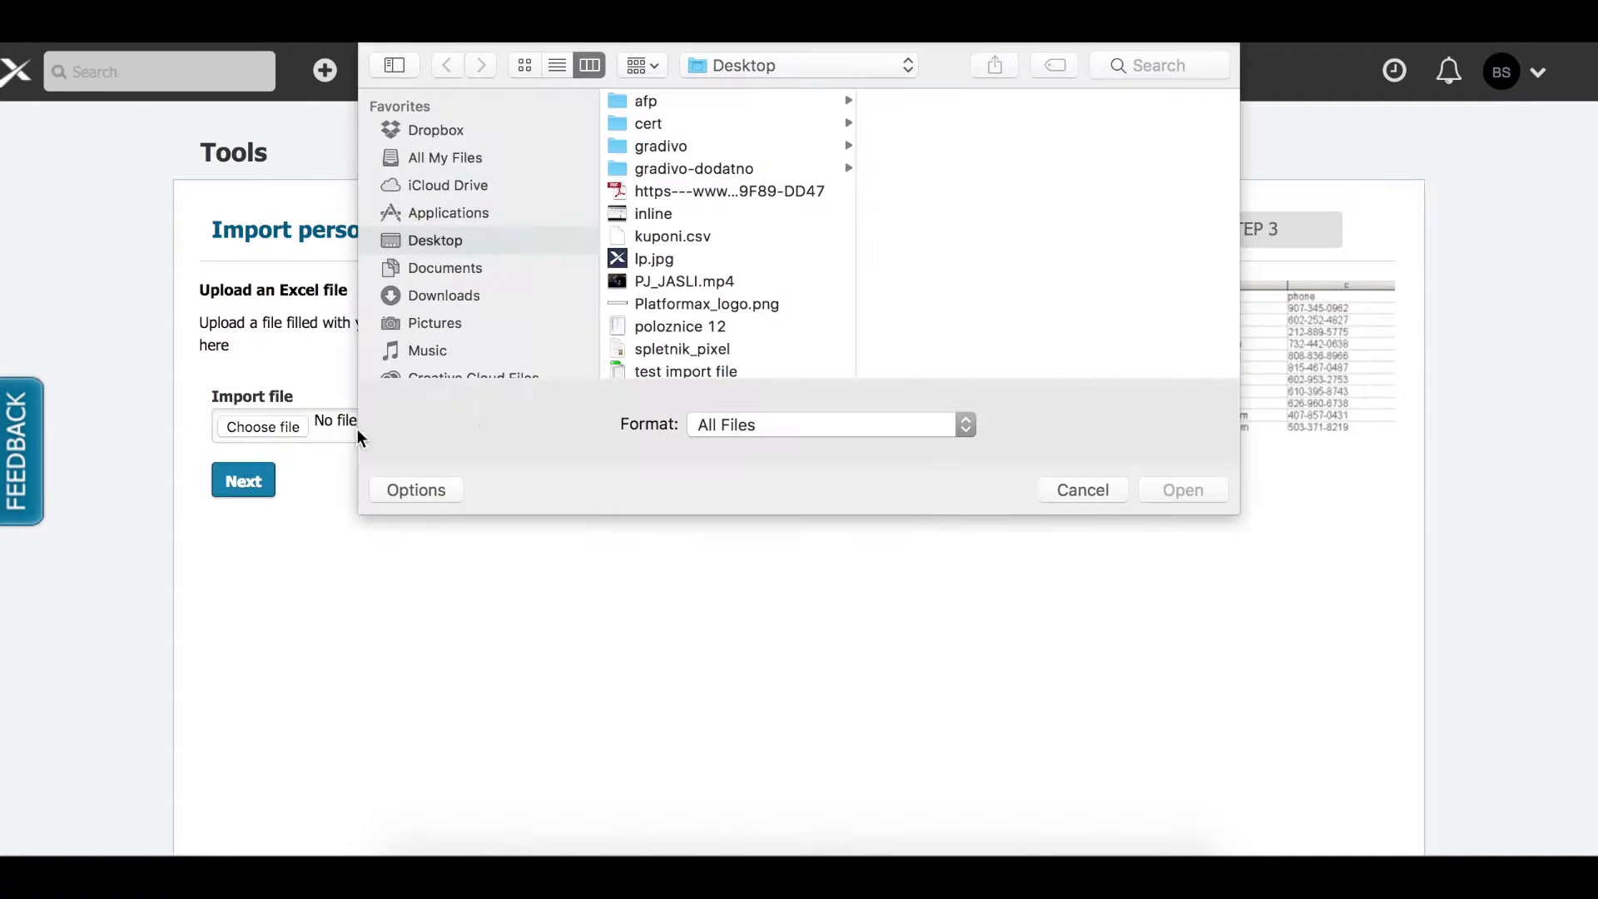
scroll(736, 306, down, 3)
click(713, 315)
click(1183, 490)
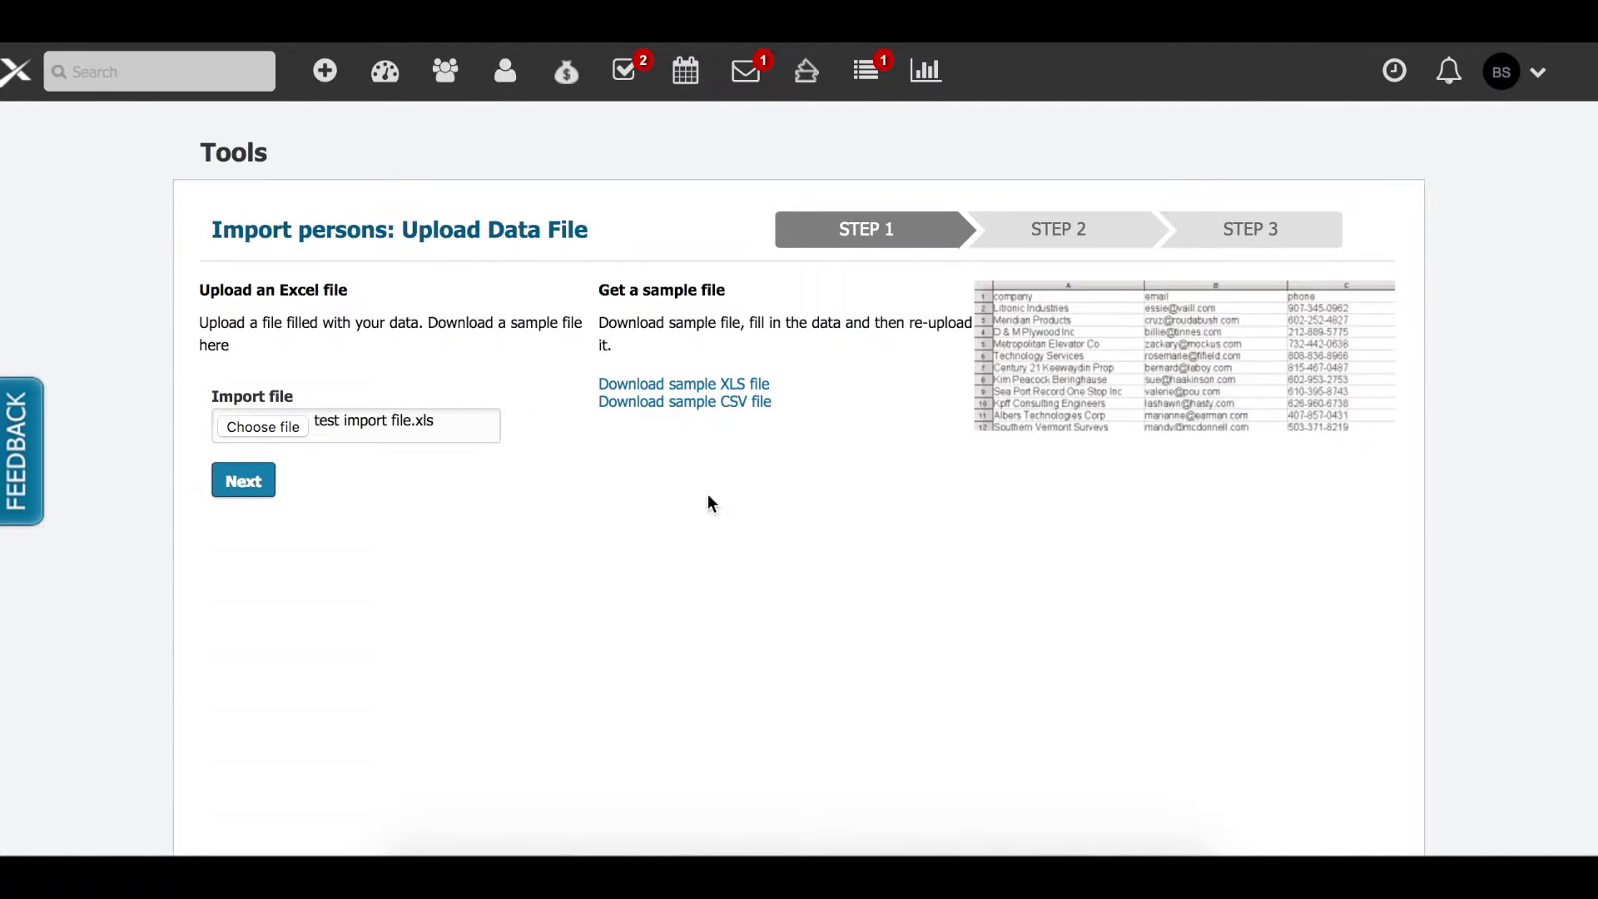
click(237, 481)
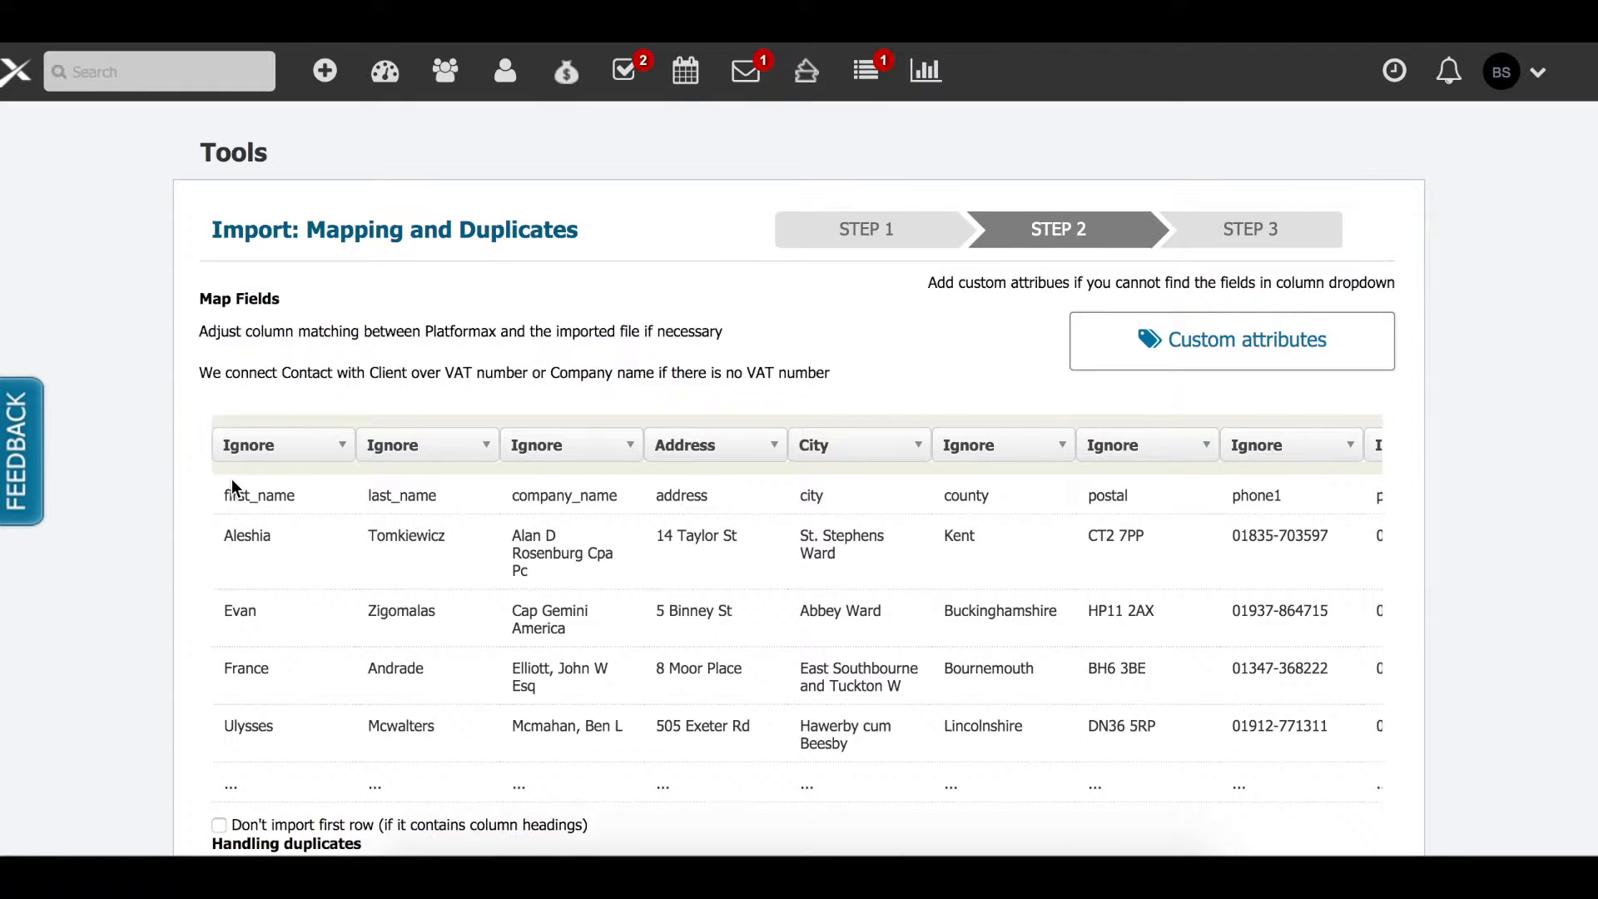
- Map the first_name column to Name and the last_name column to Surname
scroll(175, 478, down, 1)
click(311, 350)
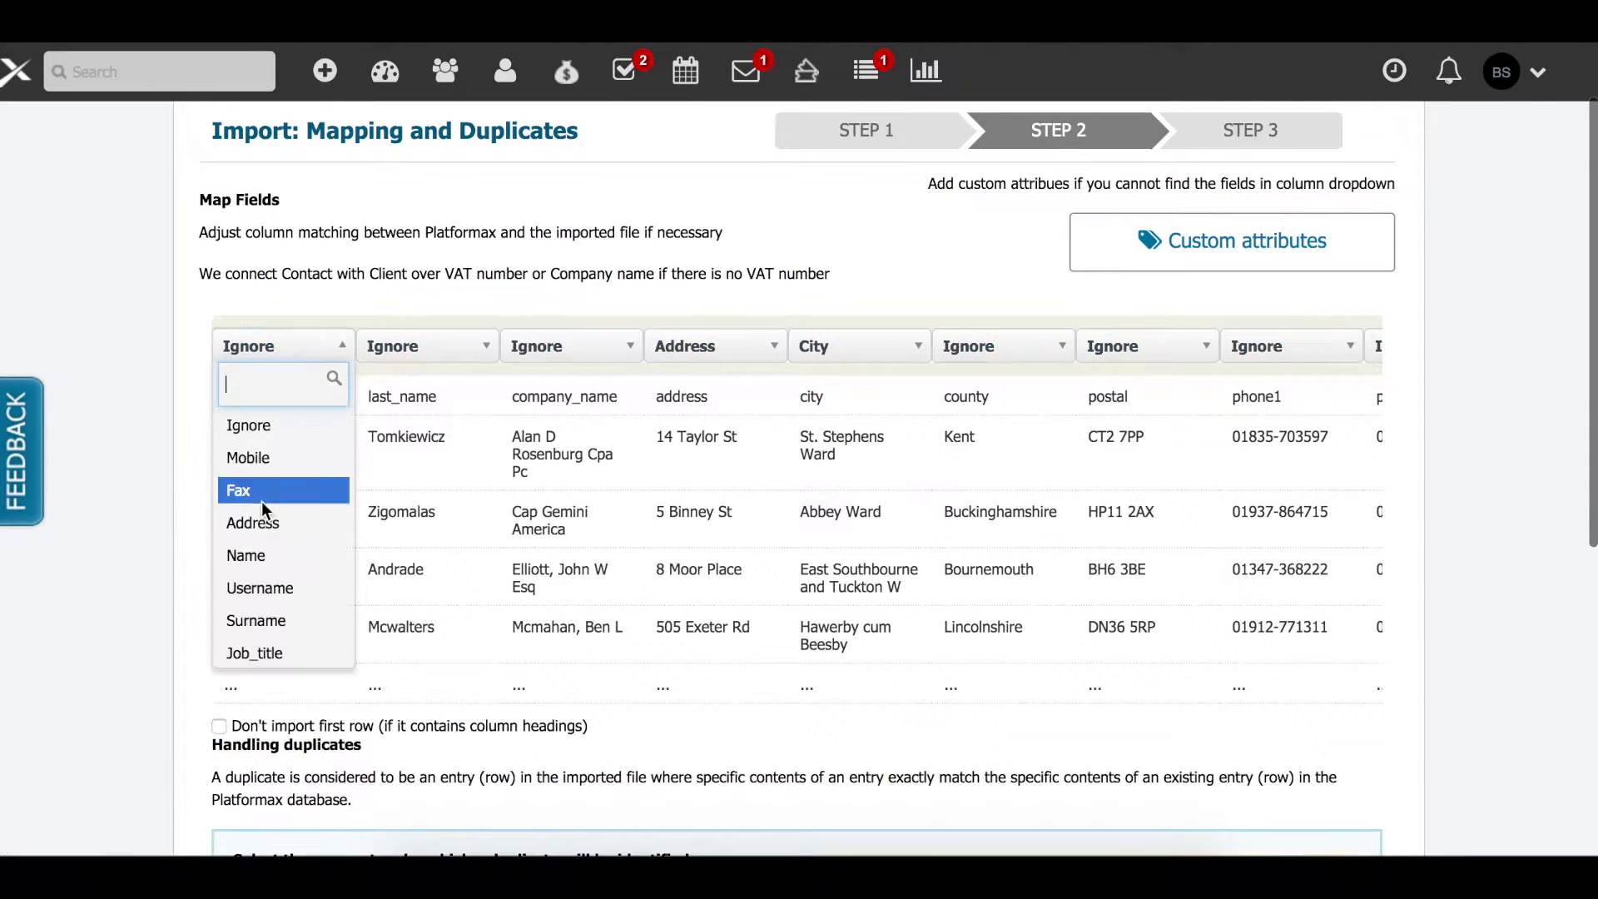
click(263, 461)
click(432, 345)
scroll(432, 533, down, 1)
click(429, 550)
- Map the company_name column to Company so the persons are connected with their companies
click(594, 348)
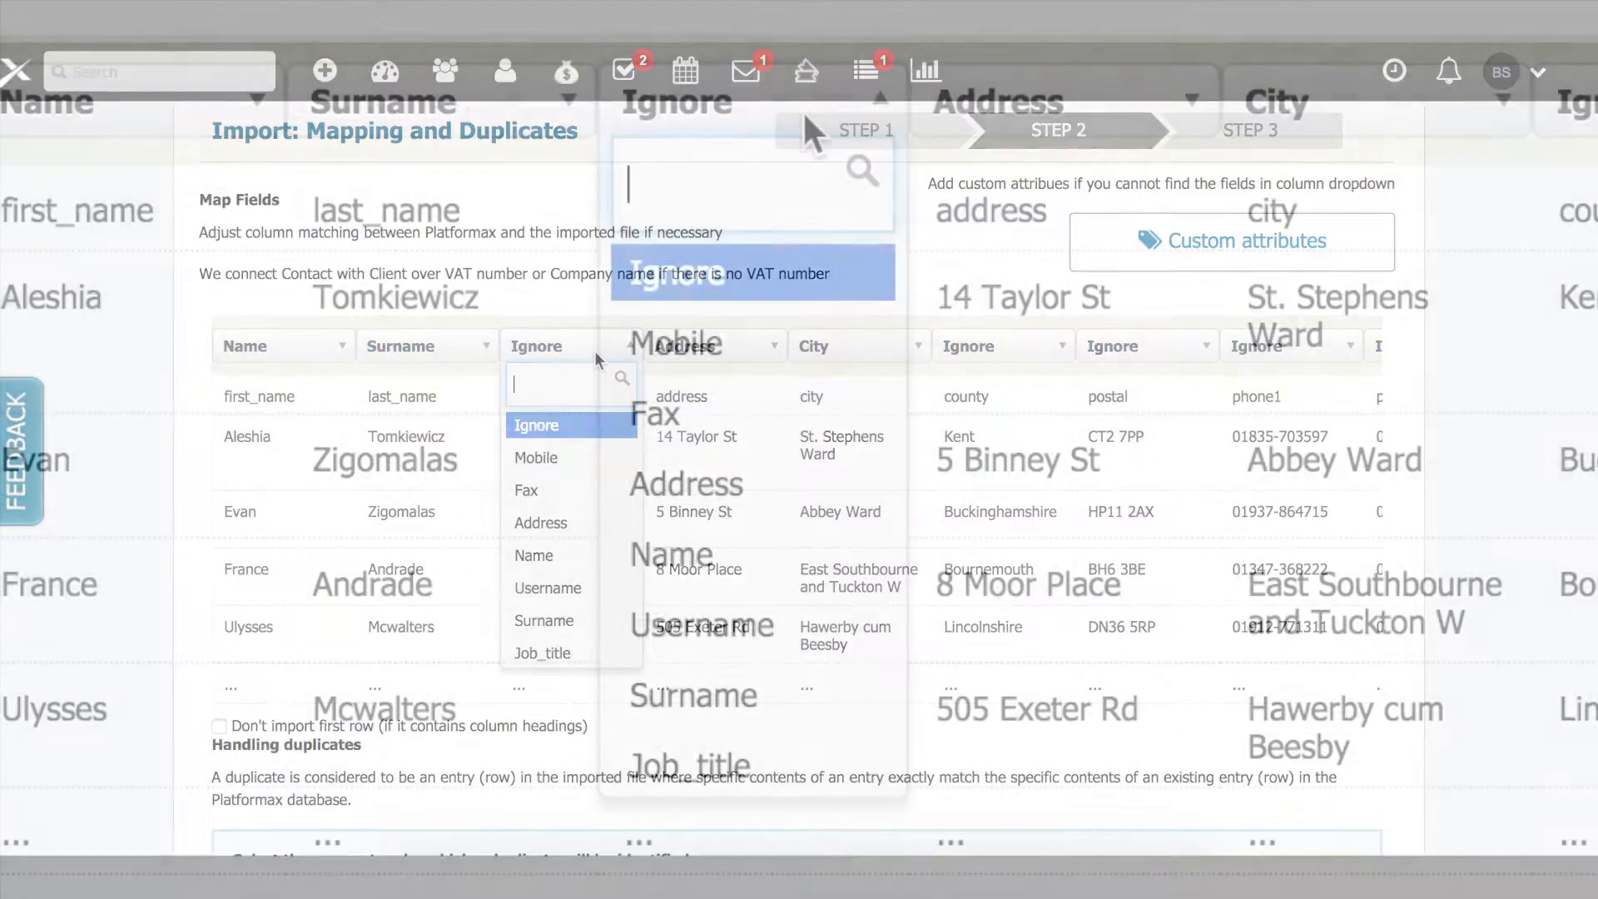
scroll(762, 376, down, 3)
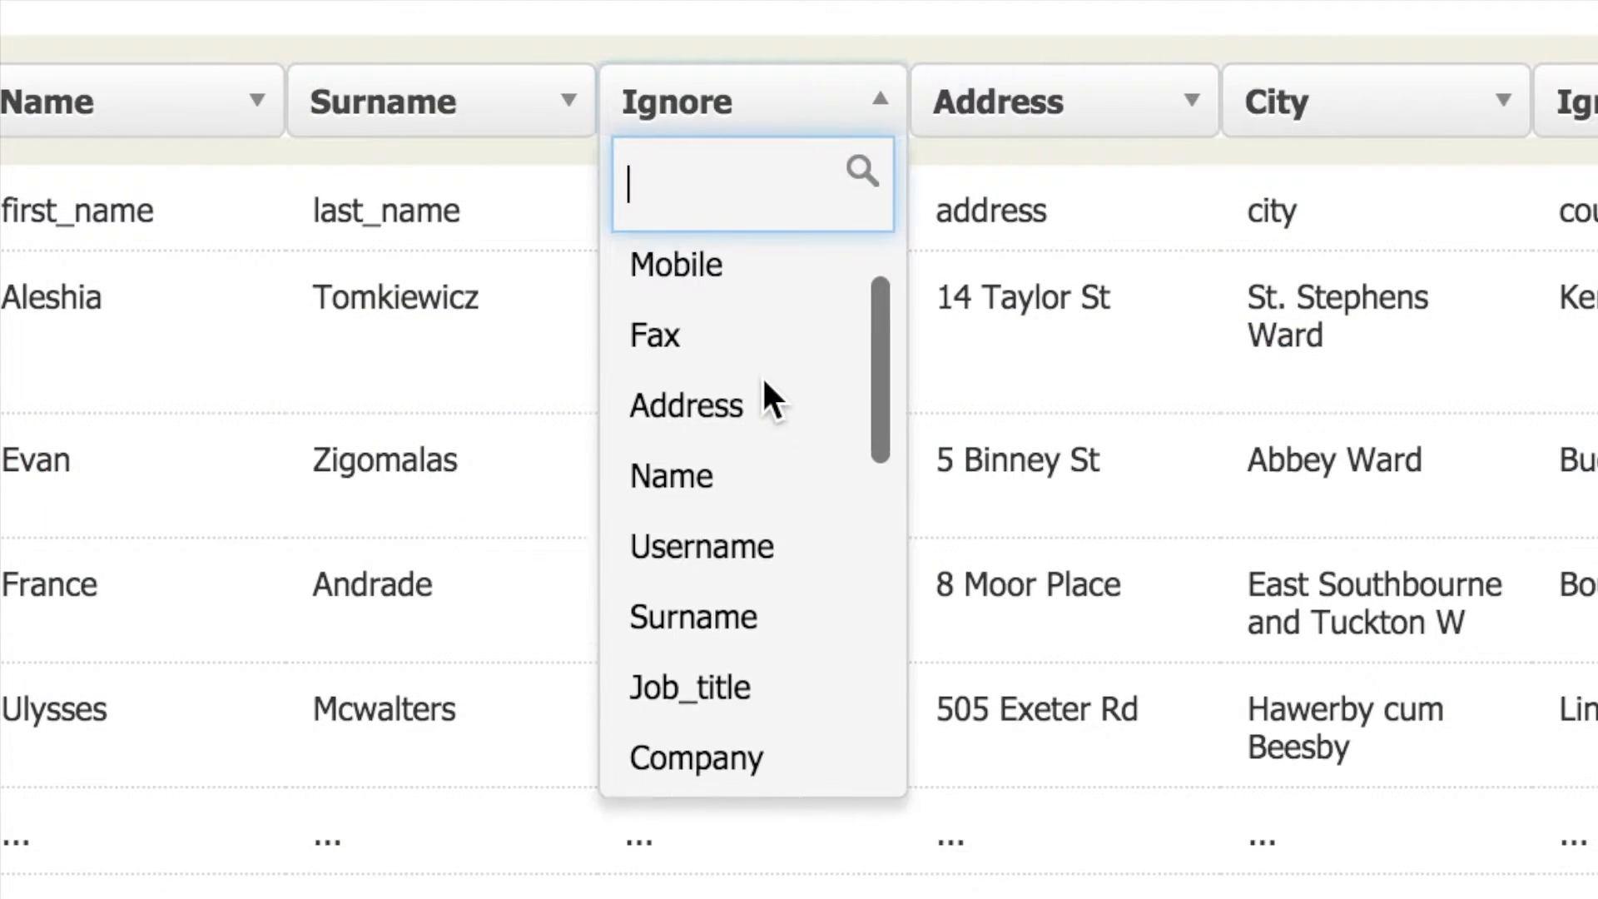
scroll(761, 376, down, 1)
click(761, 526)
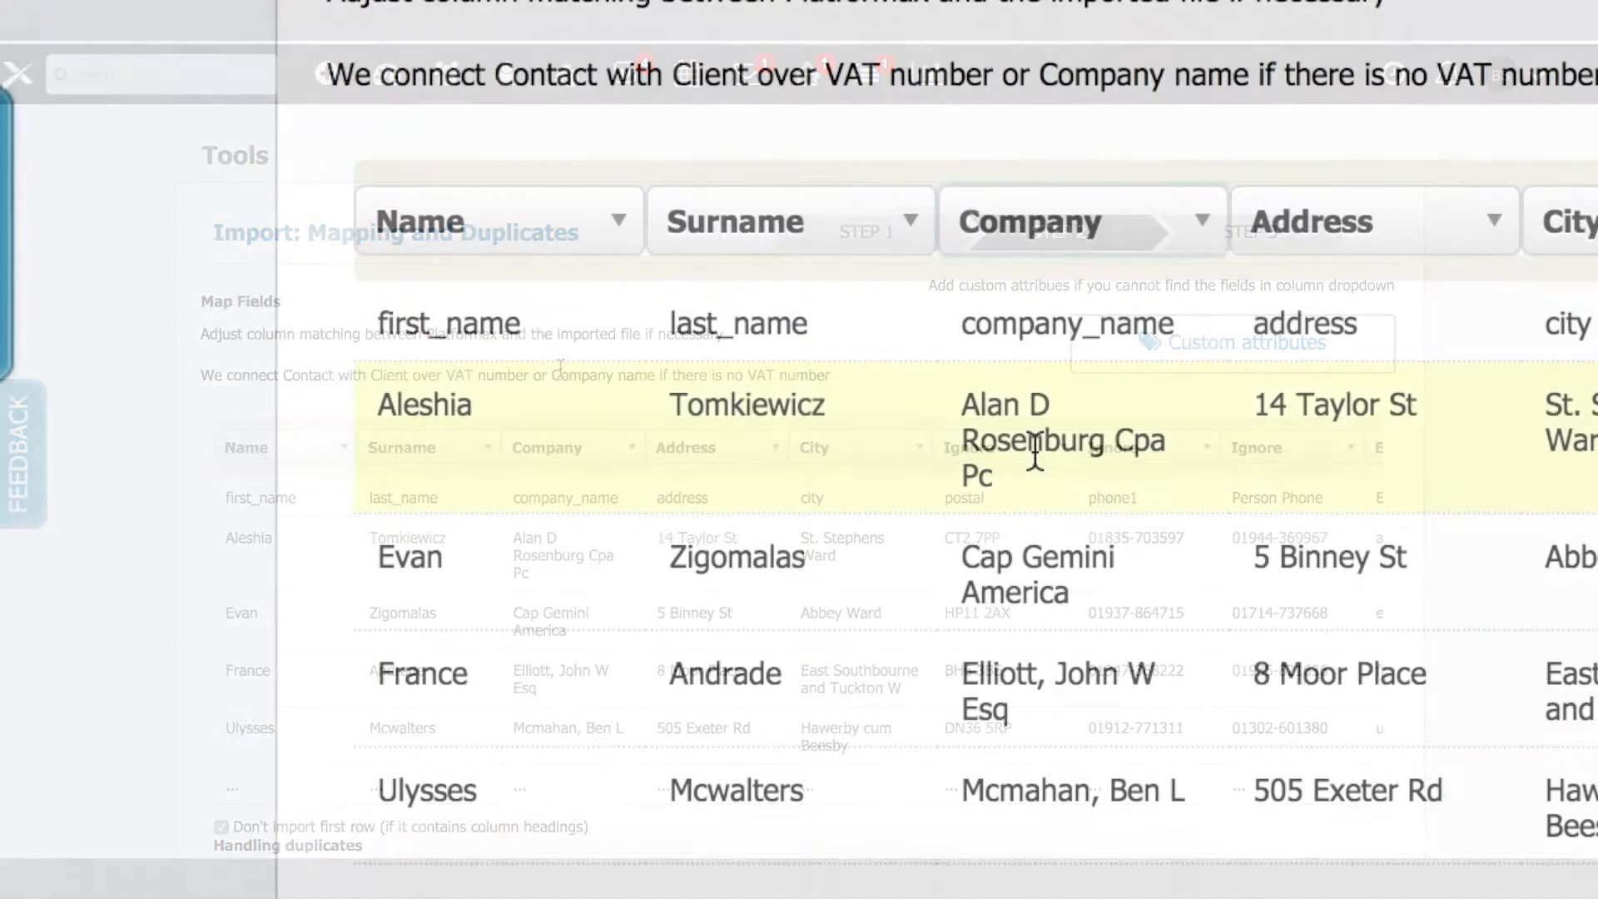
scroll(1034, 454, down, 2)
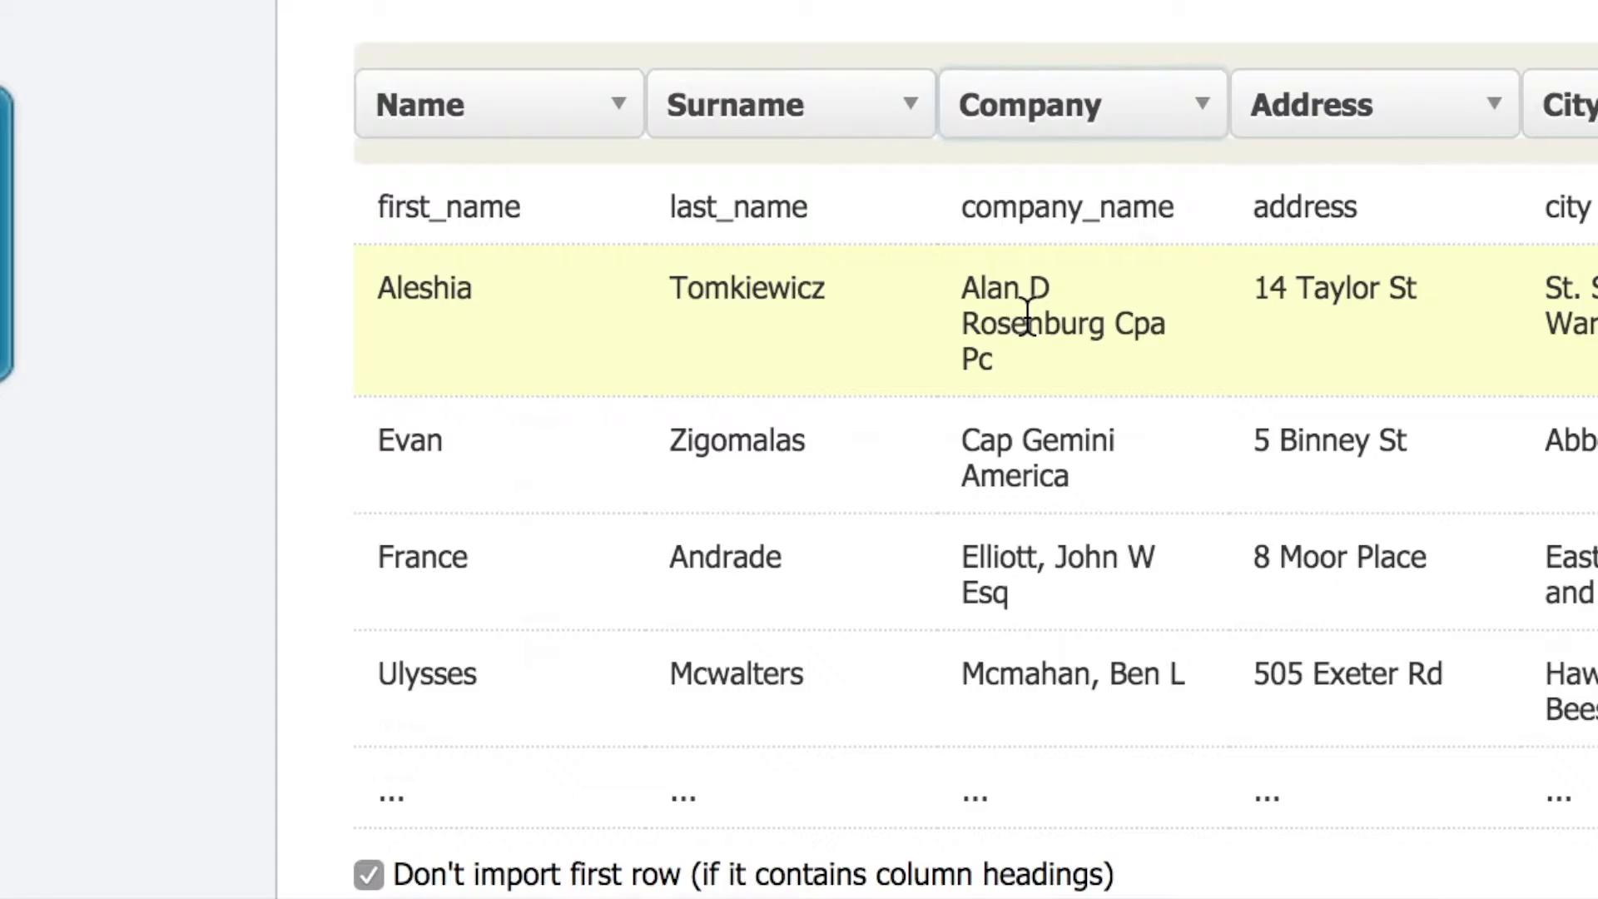
- Map the postal column to Zipcode and the phone2 column to Phone
click(874, 346)
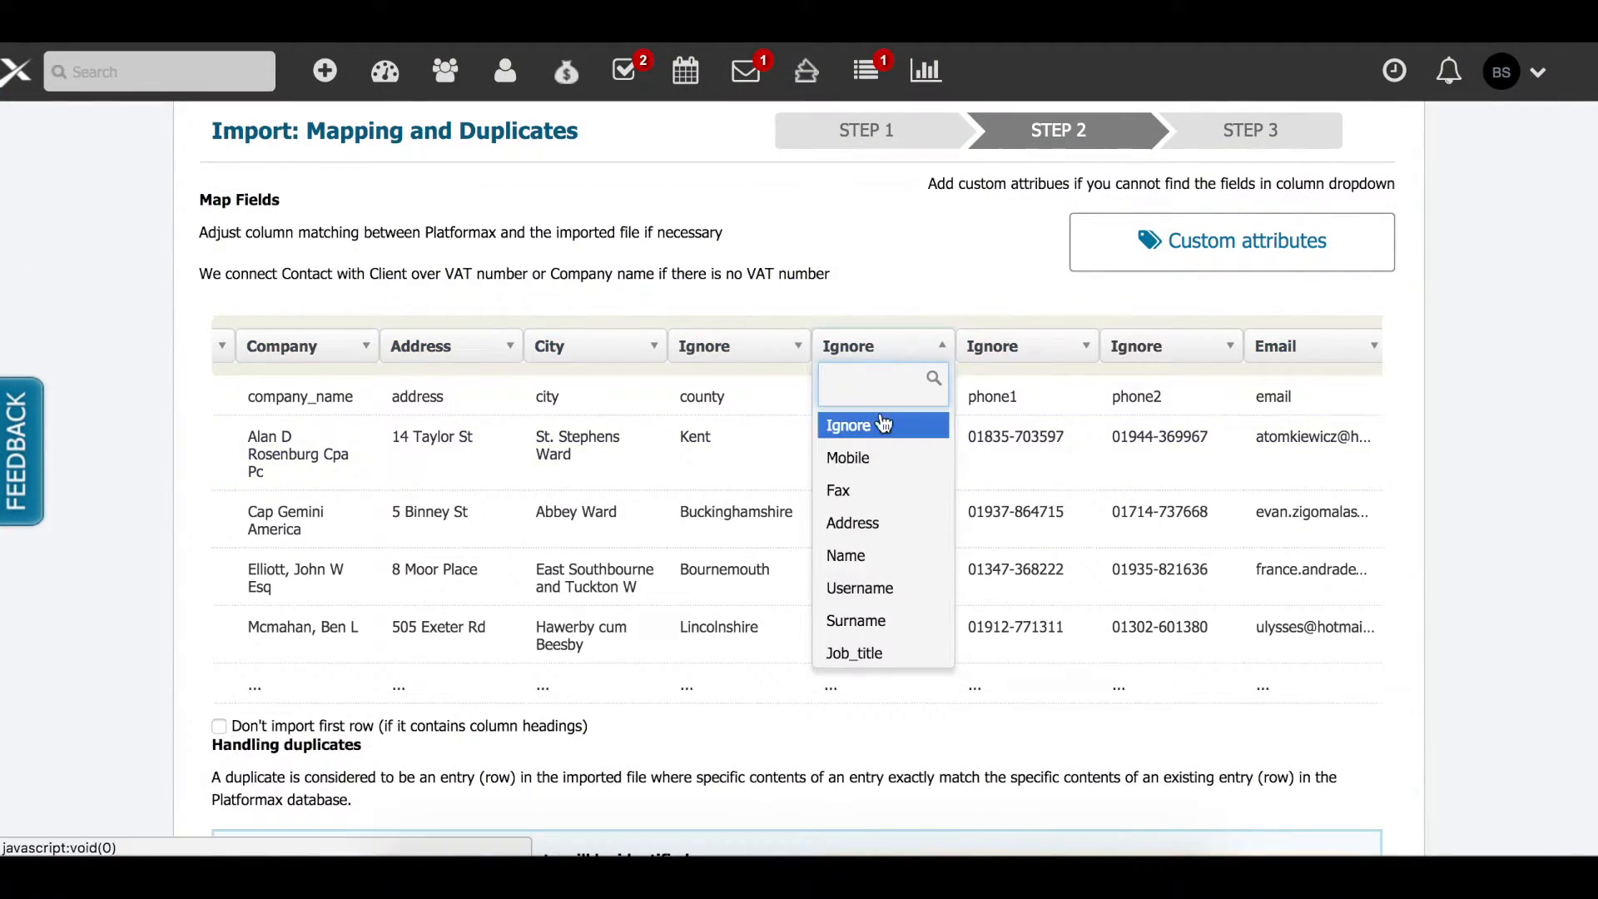
scroll(884, 499, down, 3)
click(886, 533)
click(1105, 355)
scroll(1087, 548, down, 3)
click(1087, 541)
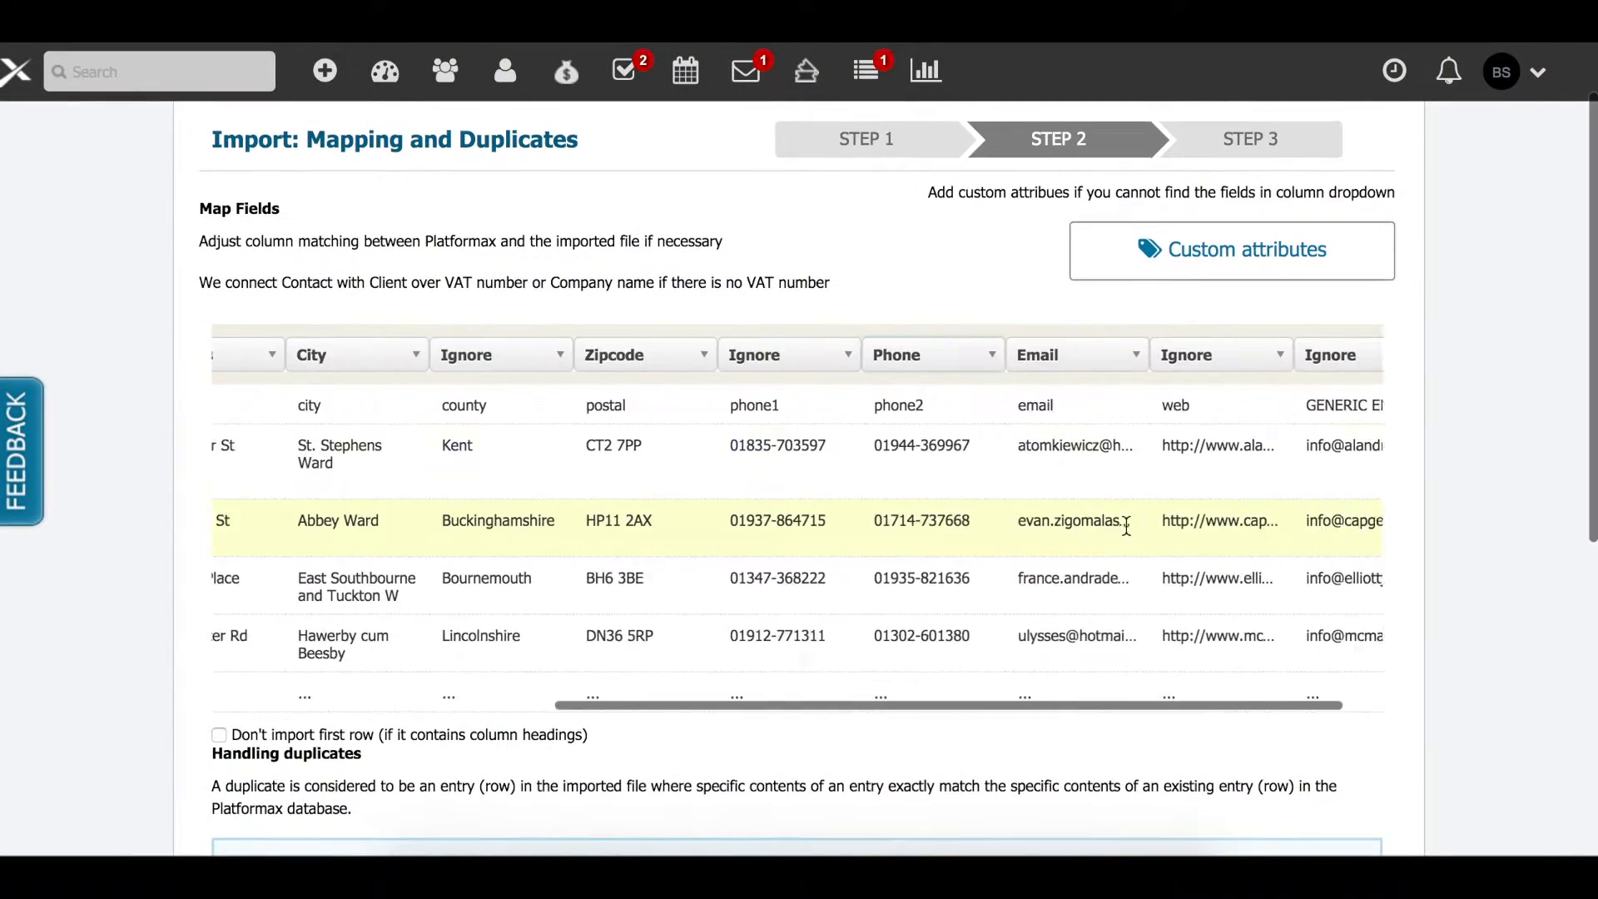
click(1073, 355)
scroll(1074, 532, down, 2)
click(1074, 533)
- Exclude the first row with column headings from the import and identify duplicates by Full name (name + surname)
scroll(213, 369, down, 4)
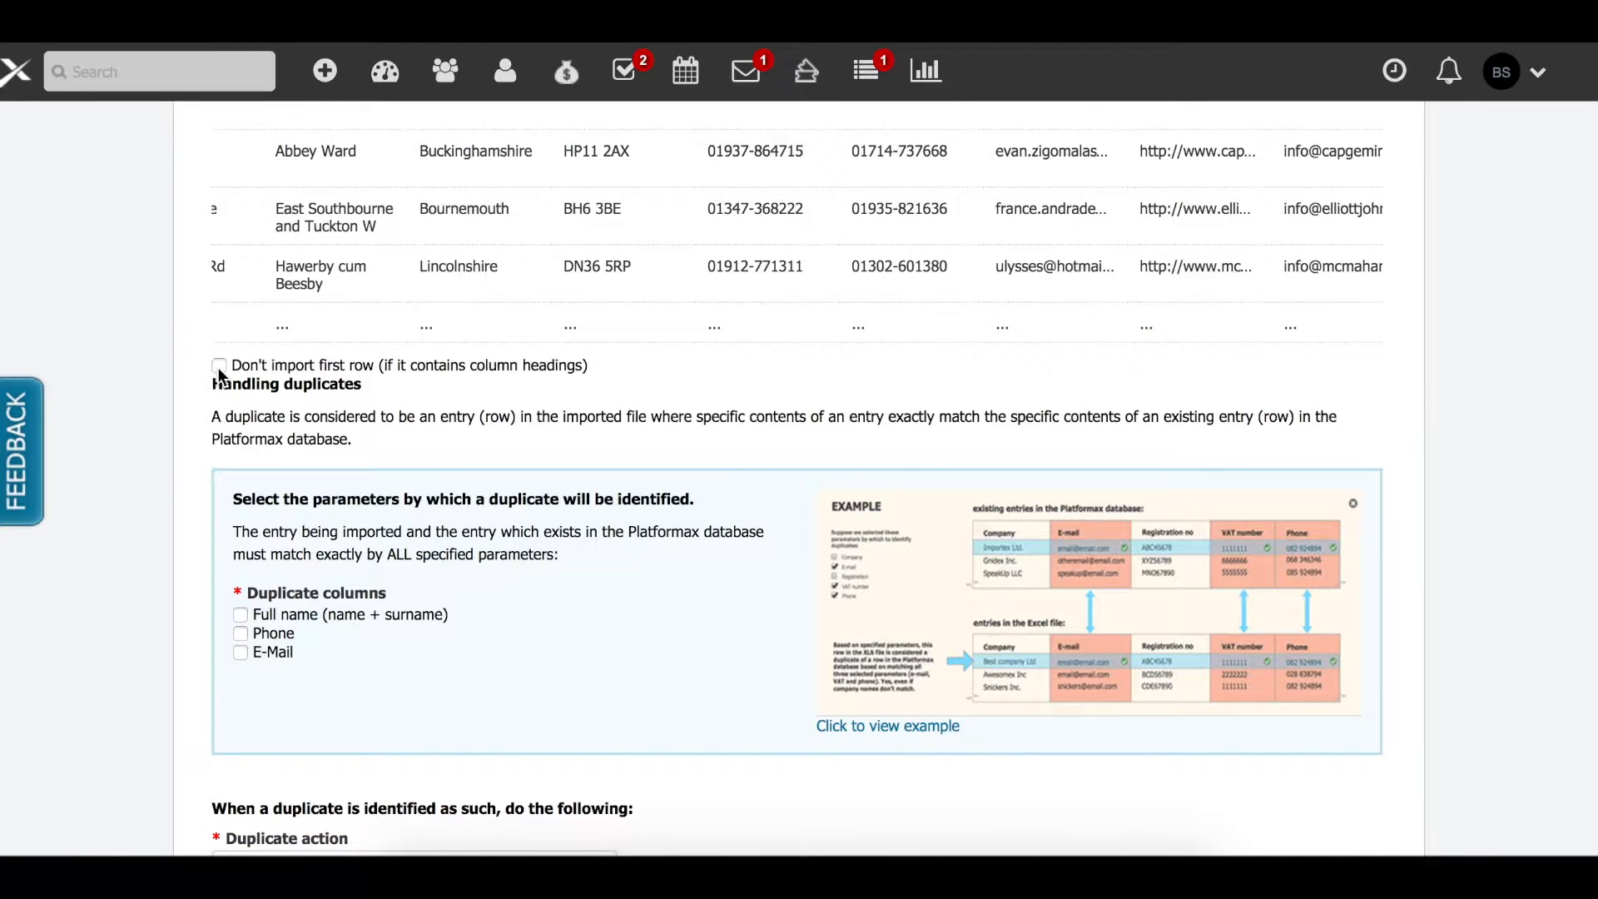
click(219, 367)
scroll(207, 464, down, 2)
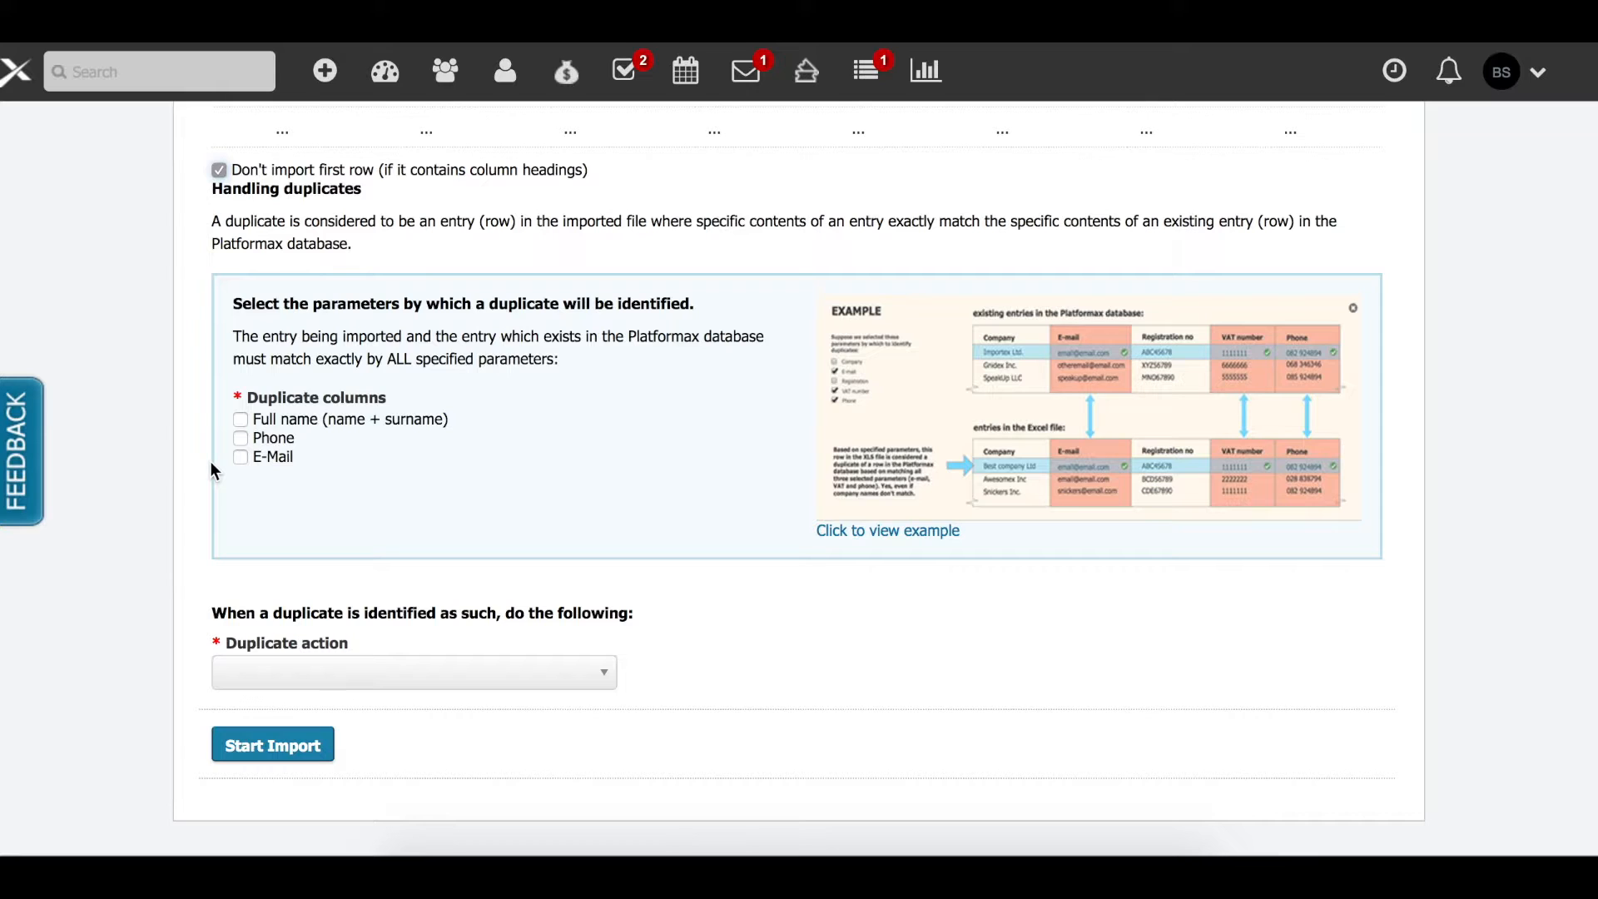
click(241, 420)
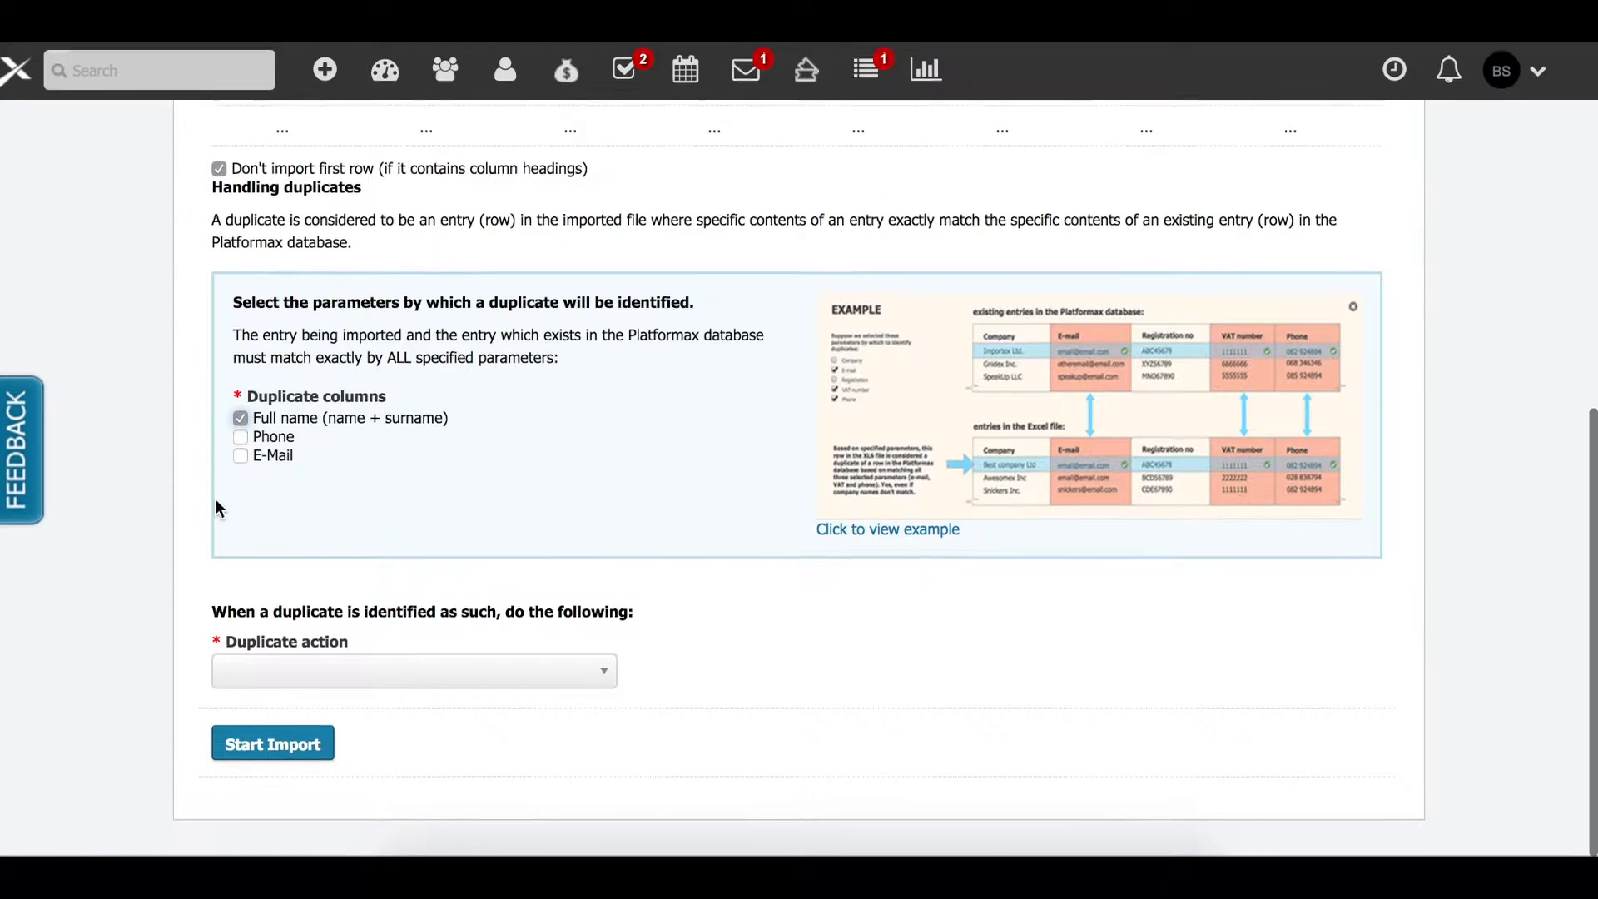
- Set the duplicate action to Skip and start the persons import without any additional options
click(524, 680)
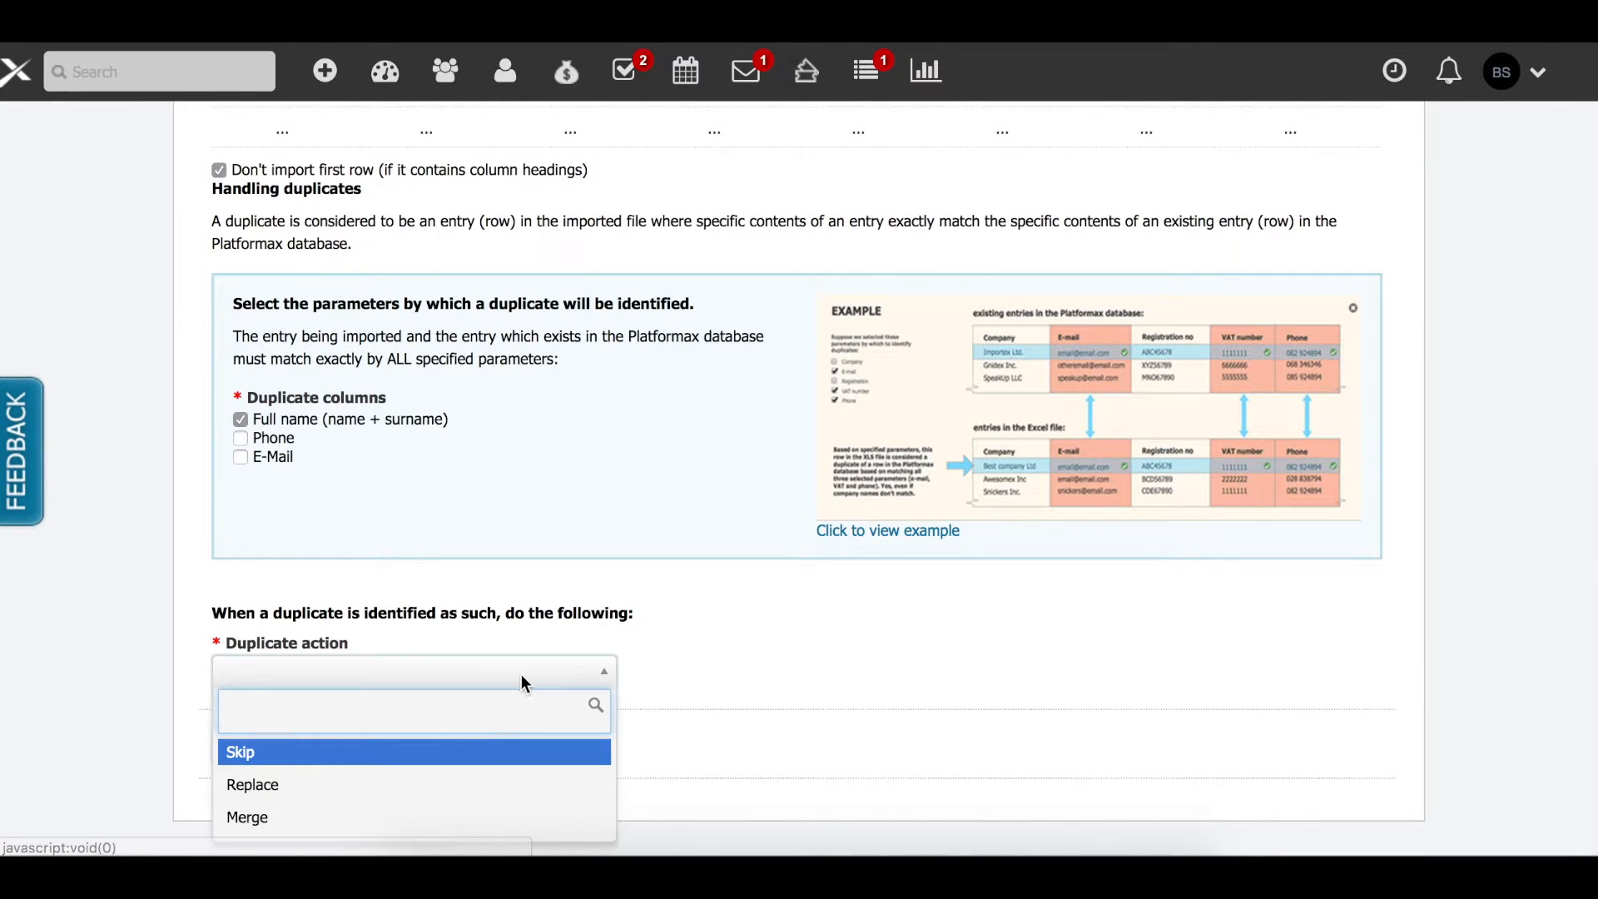
click(455, 754)
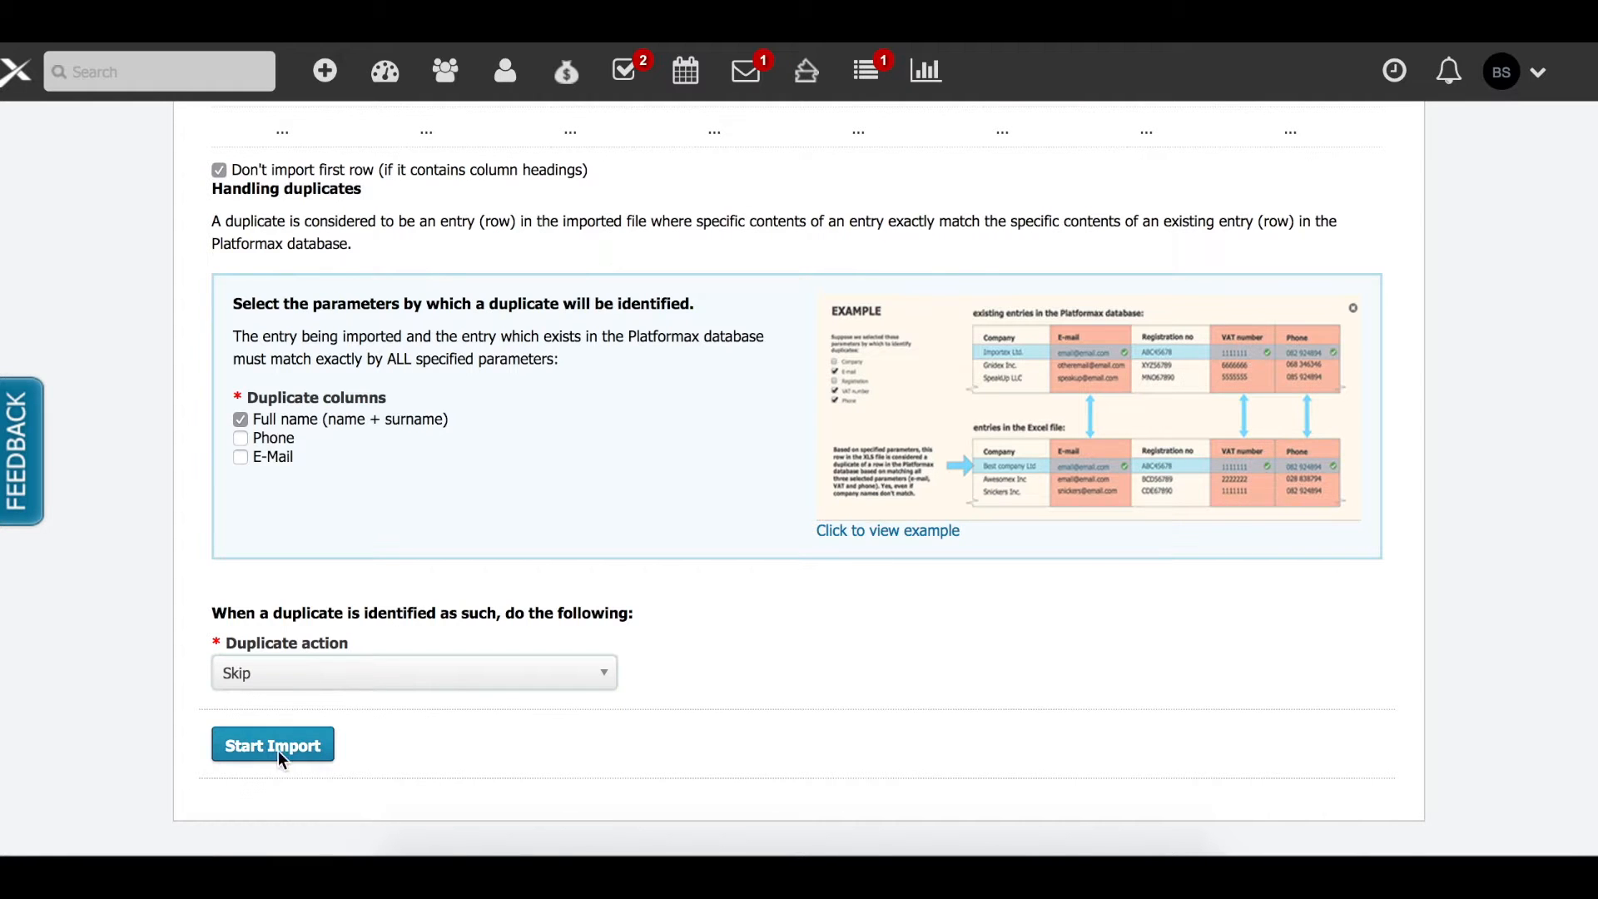
click(259, 759)
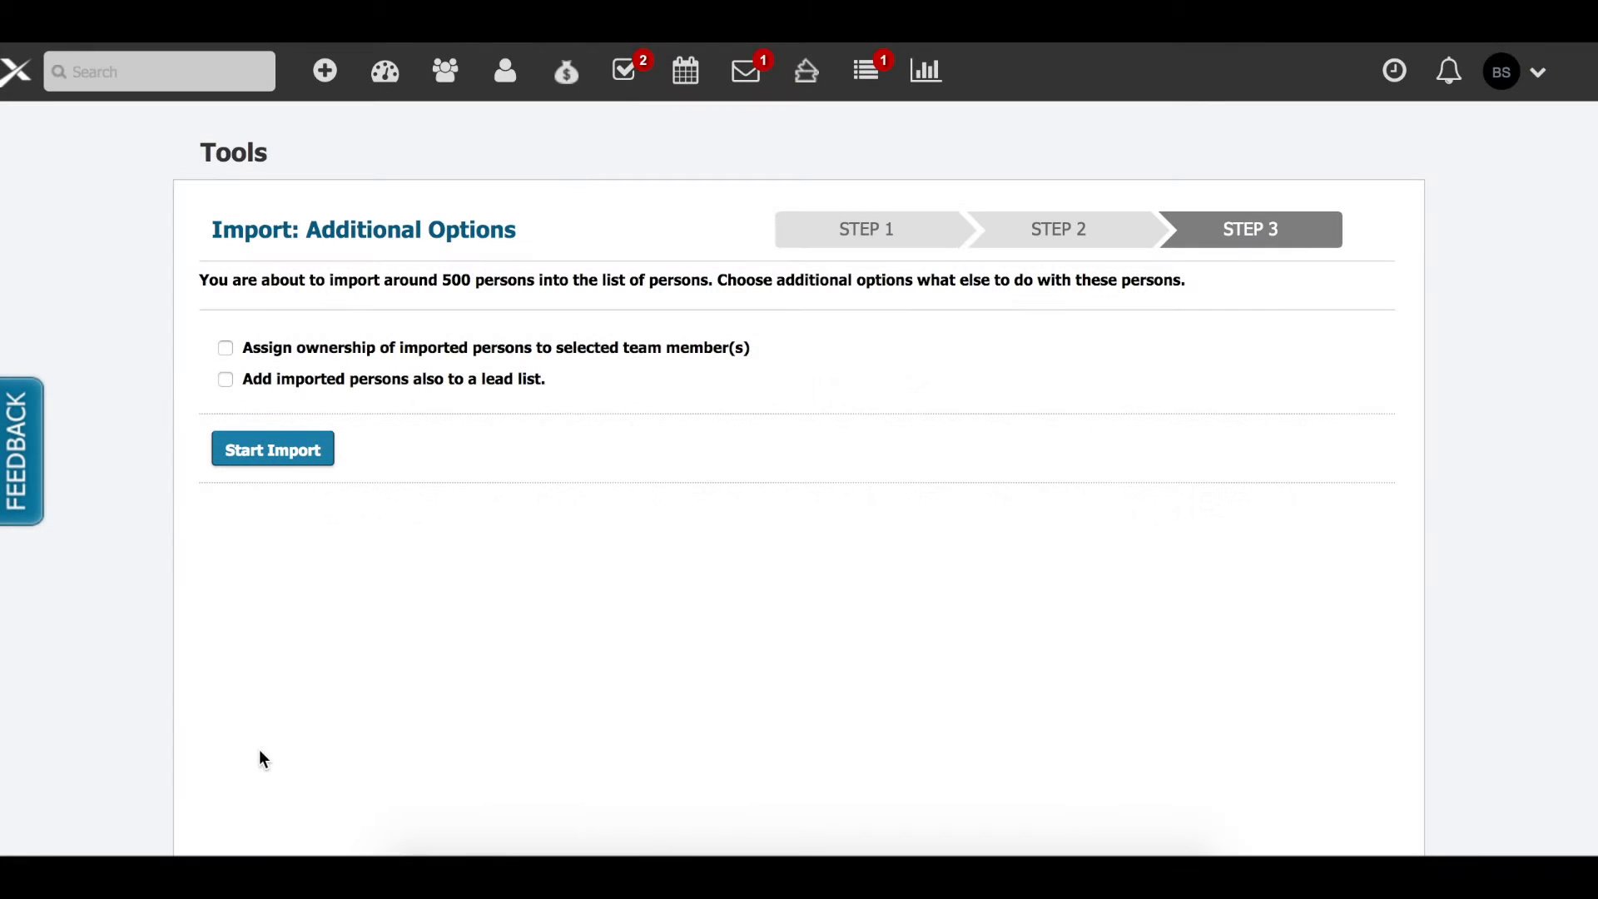
click(249, 448)
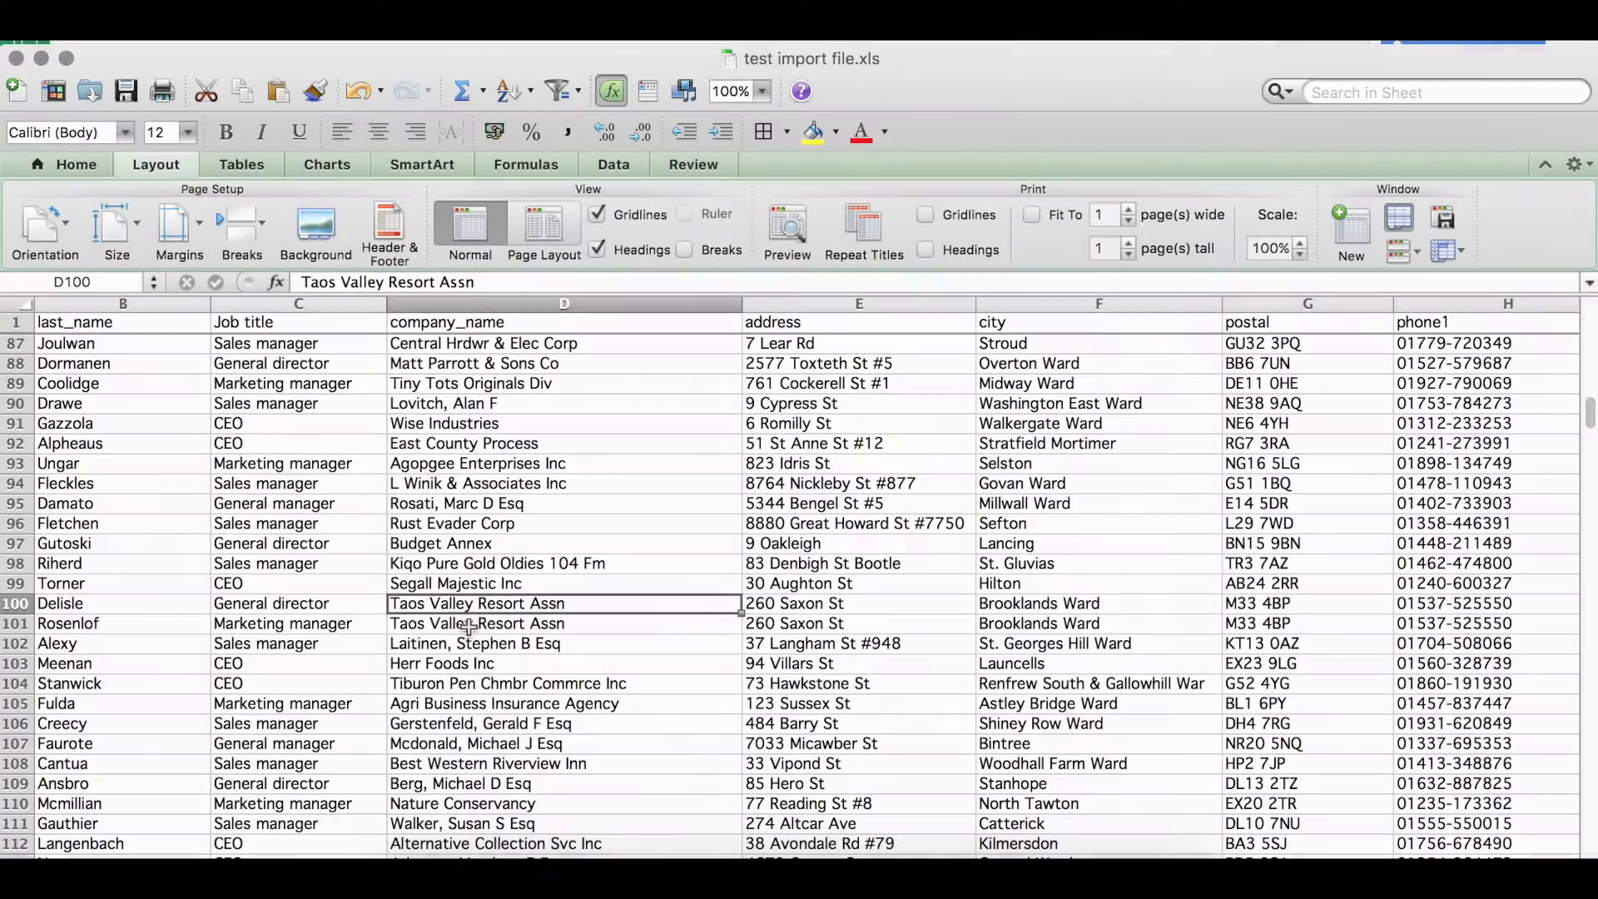
- Switch to test import file.xls in Excel and examine the two person rows belonging to Taos Valley Resort Assn
click(468, 626)
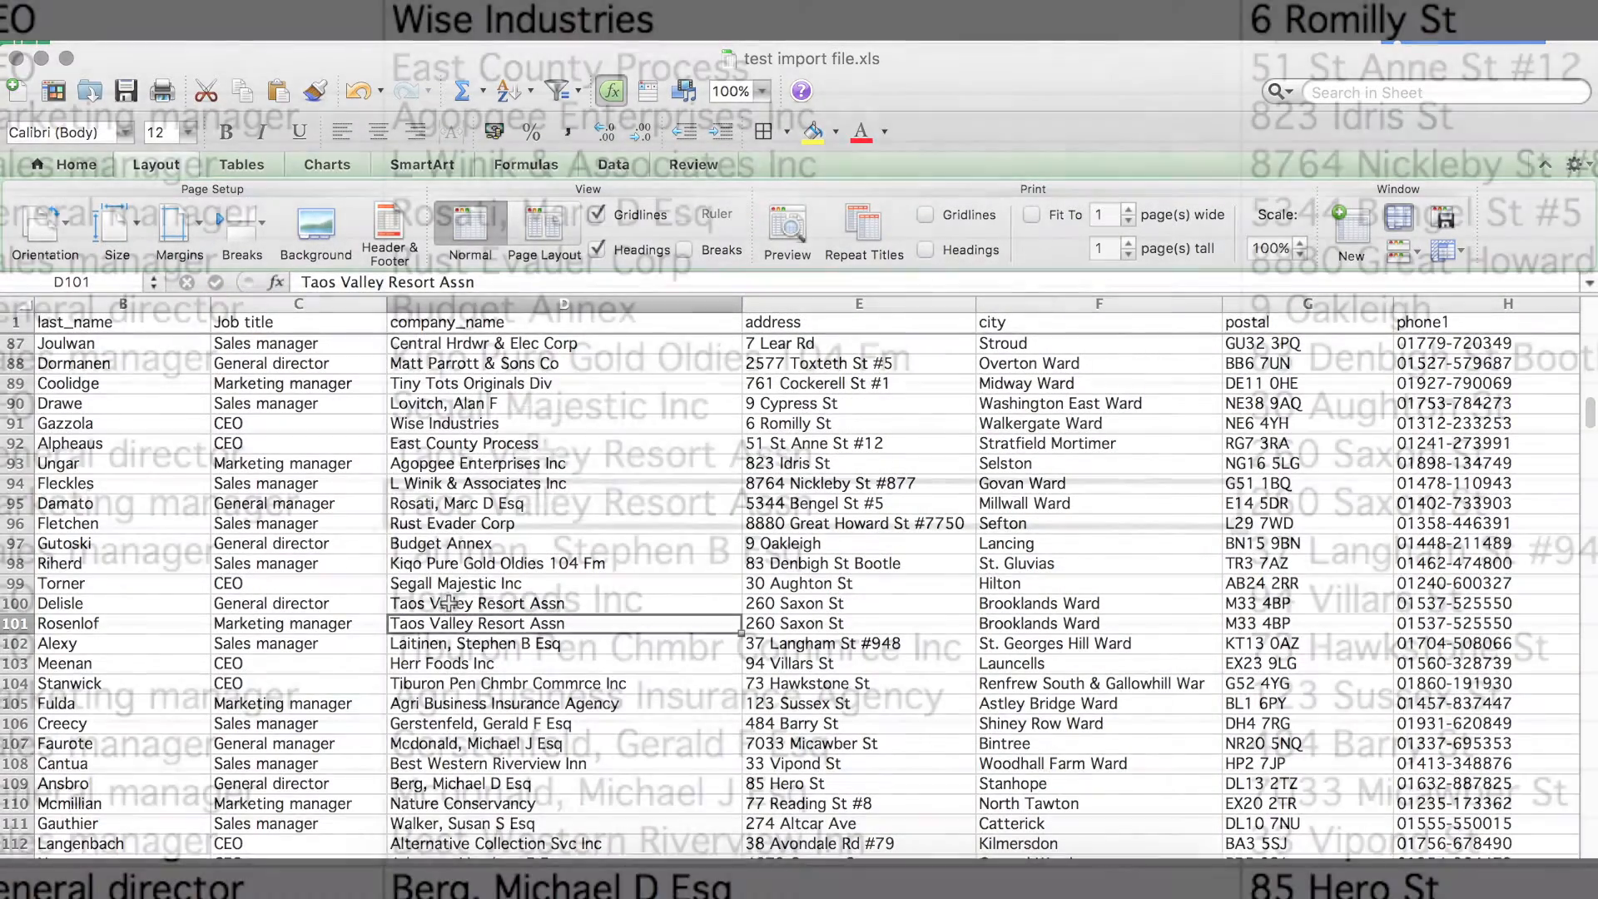
drag(547, 470, 550, 481)
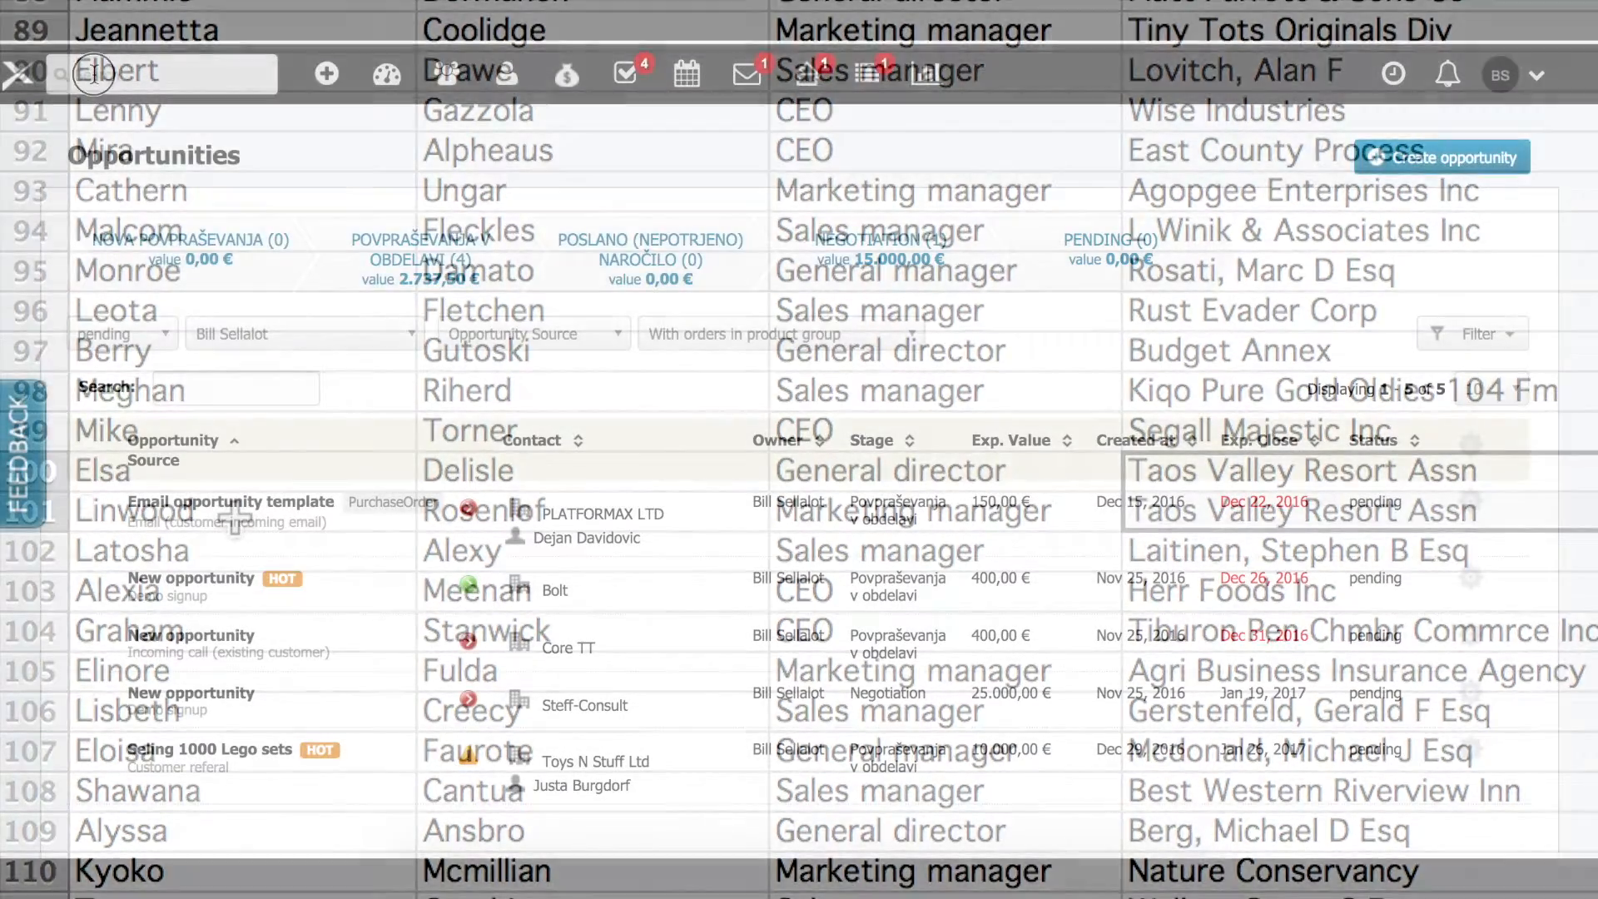
- In Platformax, search for Taos and open the Taos Valley Resort Assn company to review its company info and connected persons
text(Taos)
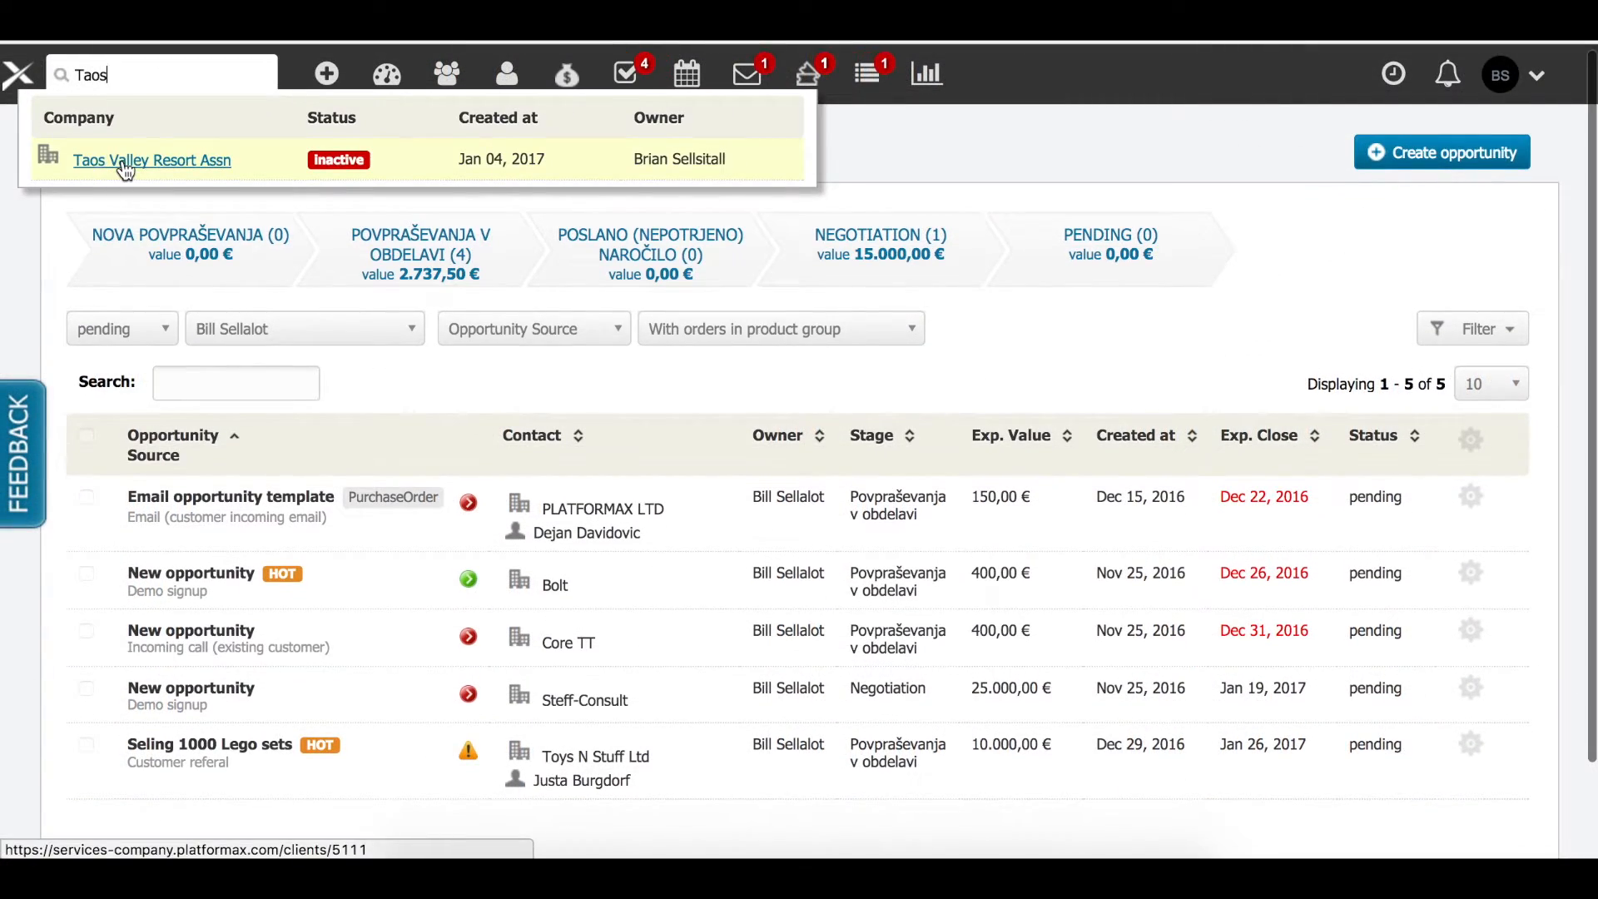
click(125, 165)
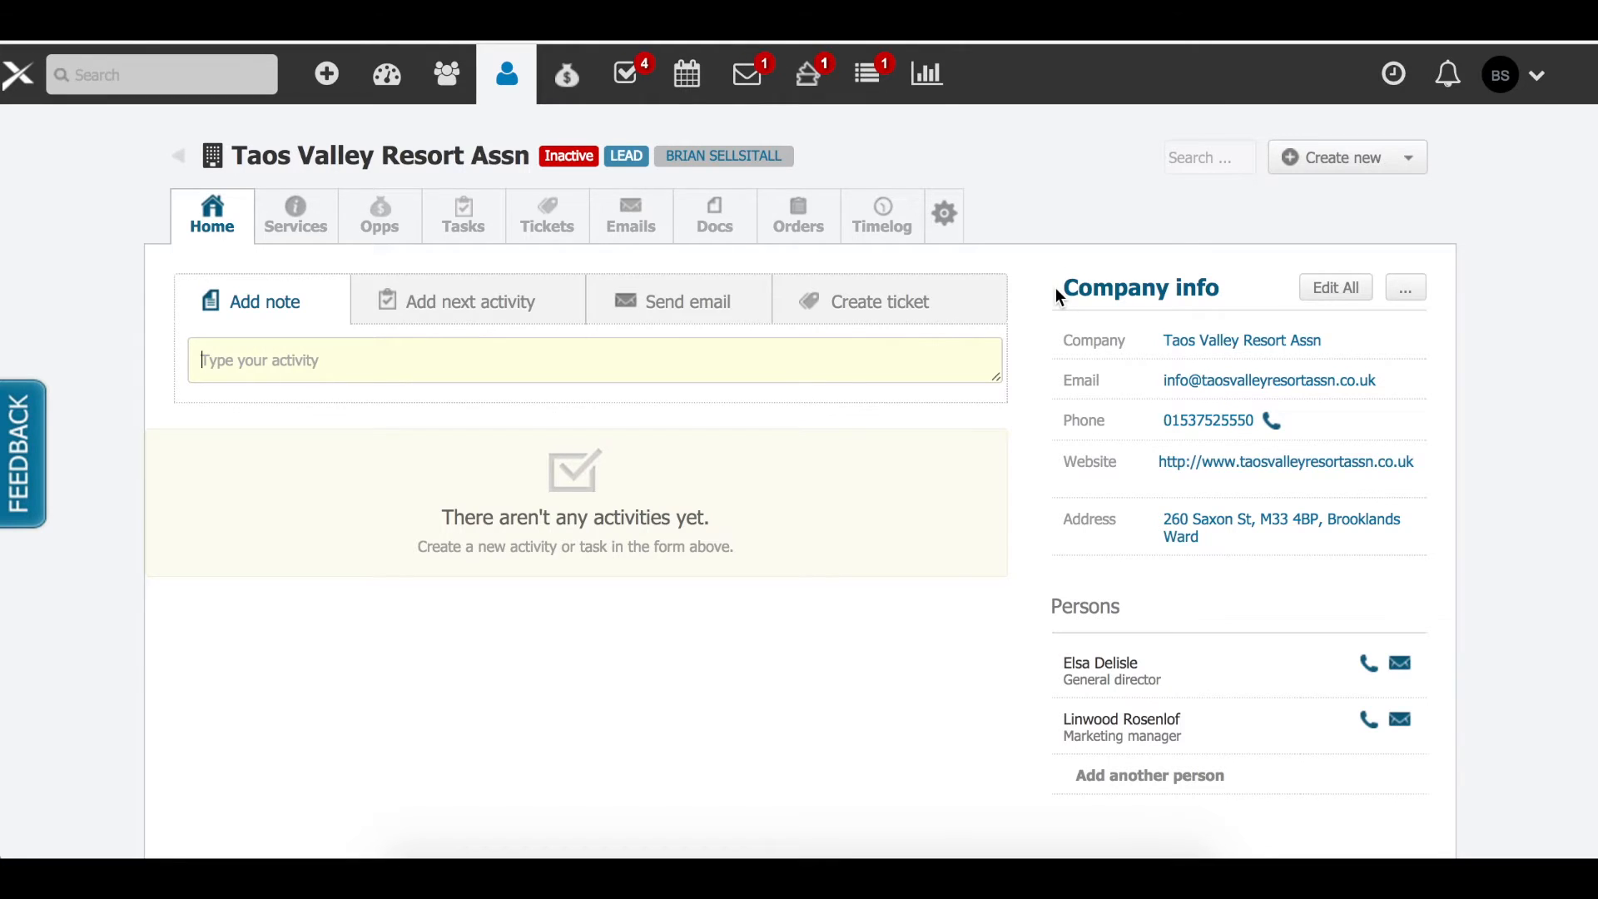
scroll(1056, 287, down, 2)
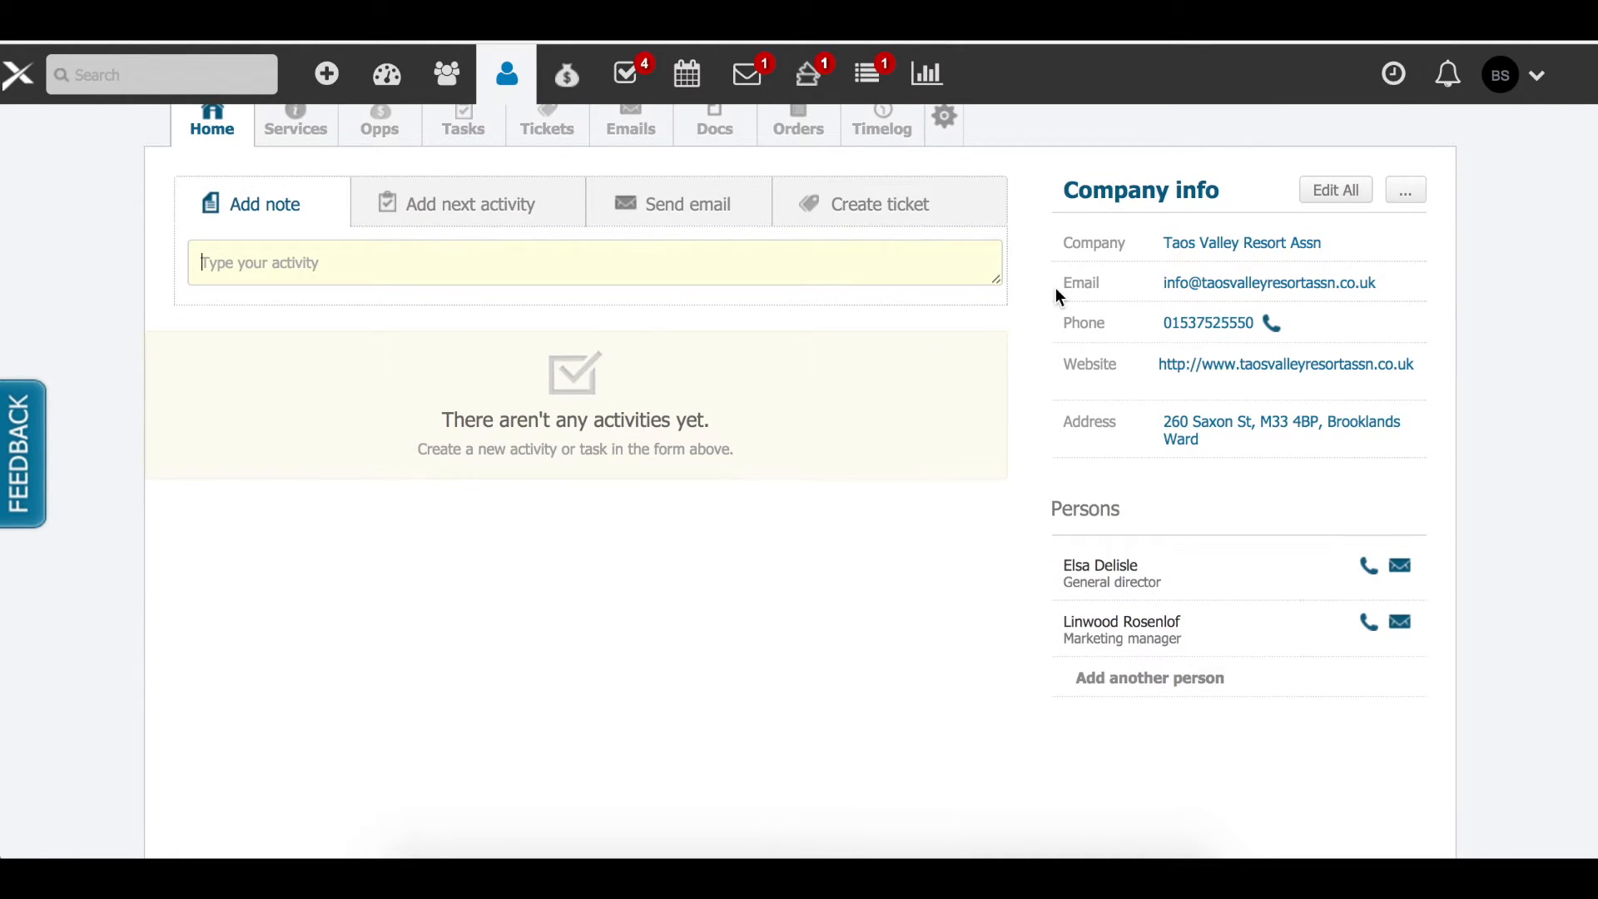
scroll(1055, 289, down, 1)
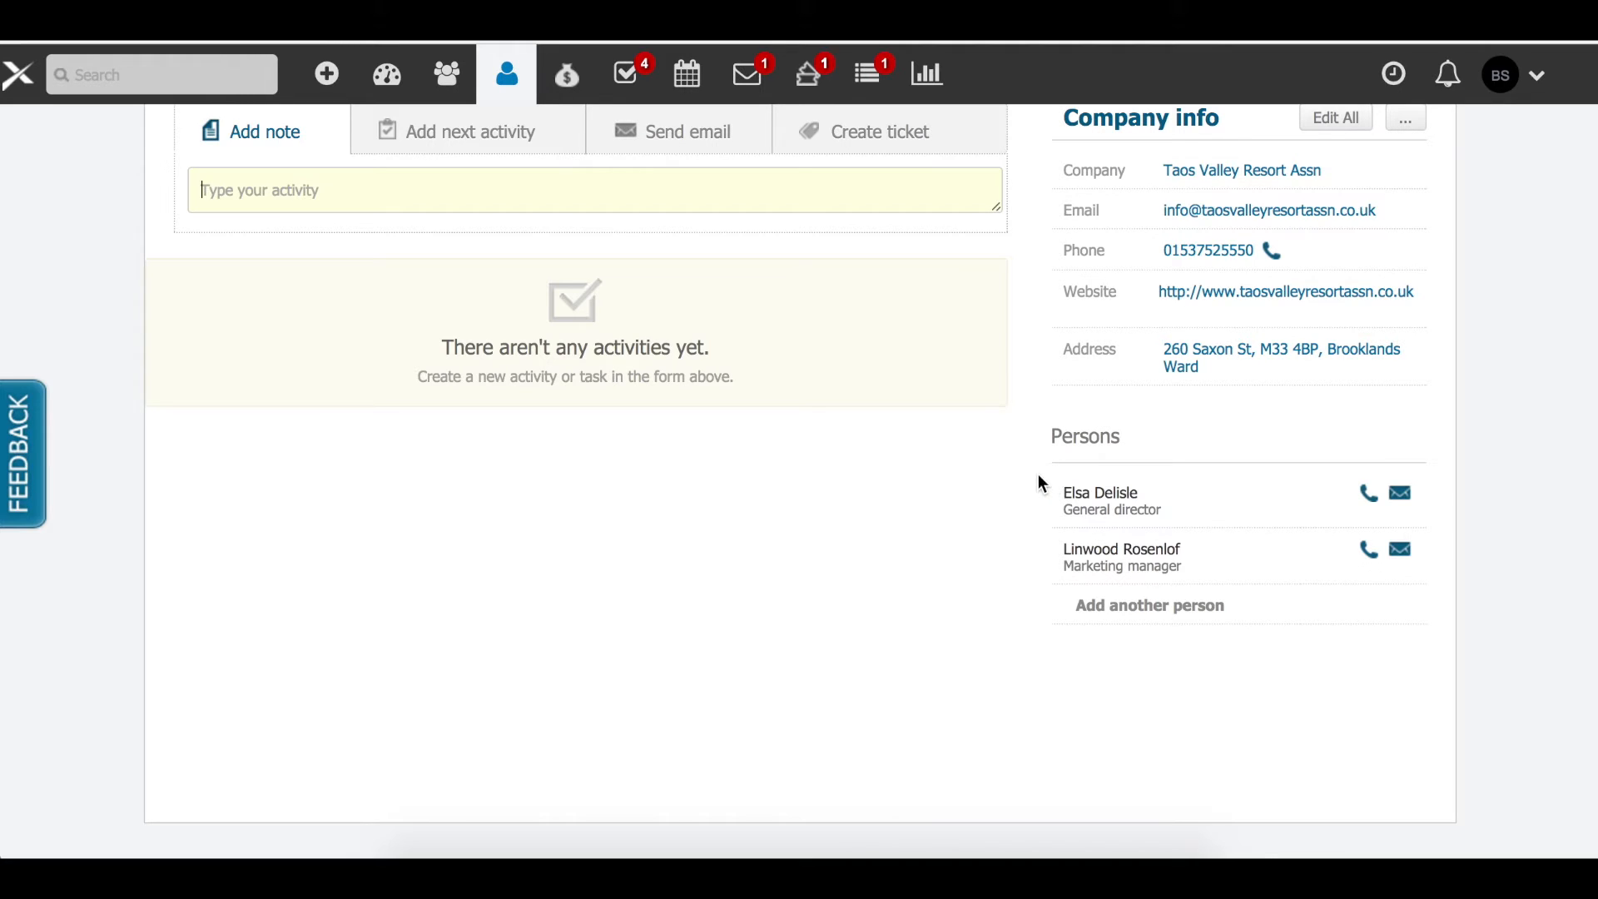
- Open the company's General director from its persons and check the person's contact details and linked company
click(1086, 498)
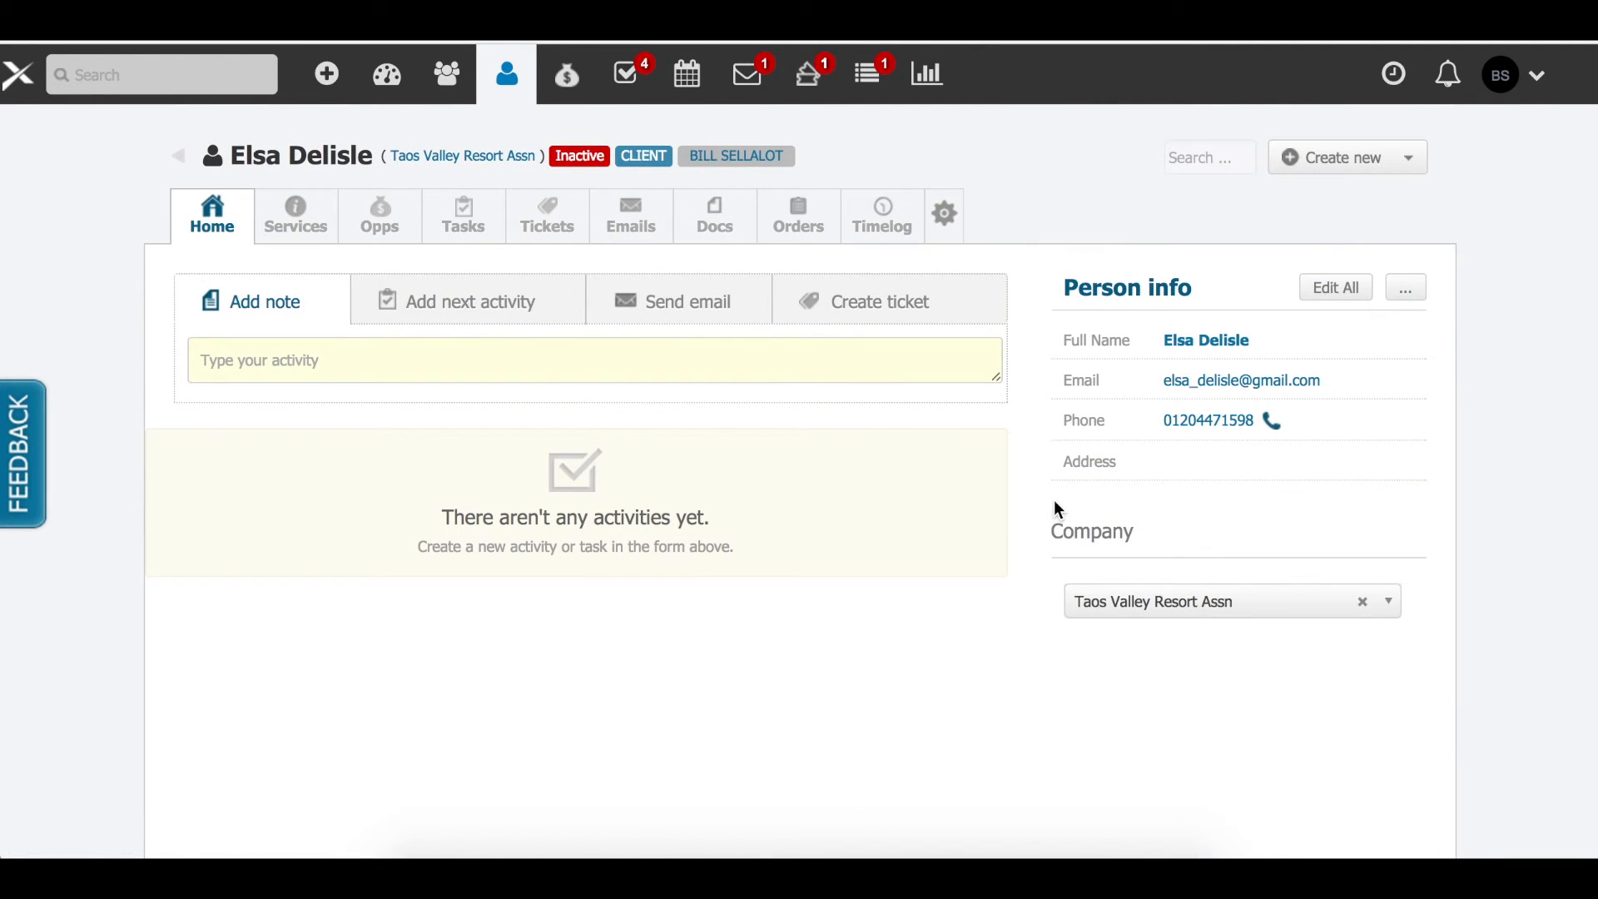
mouse_move(1079, 391)
mouse_move(1112, 429)
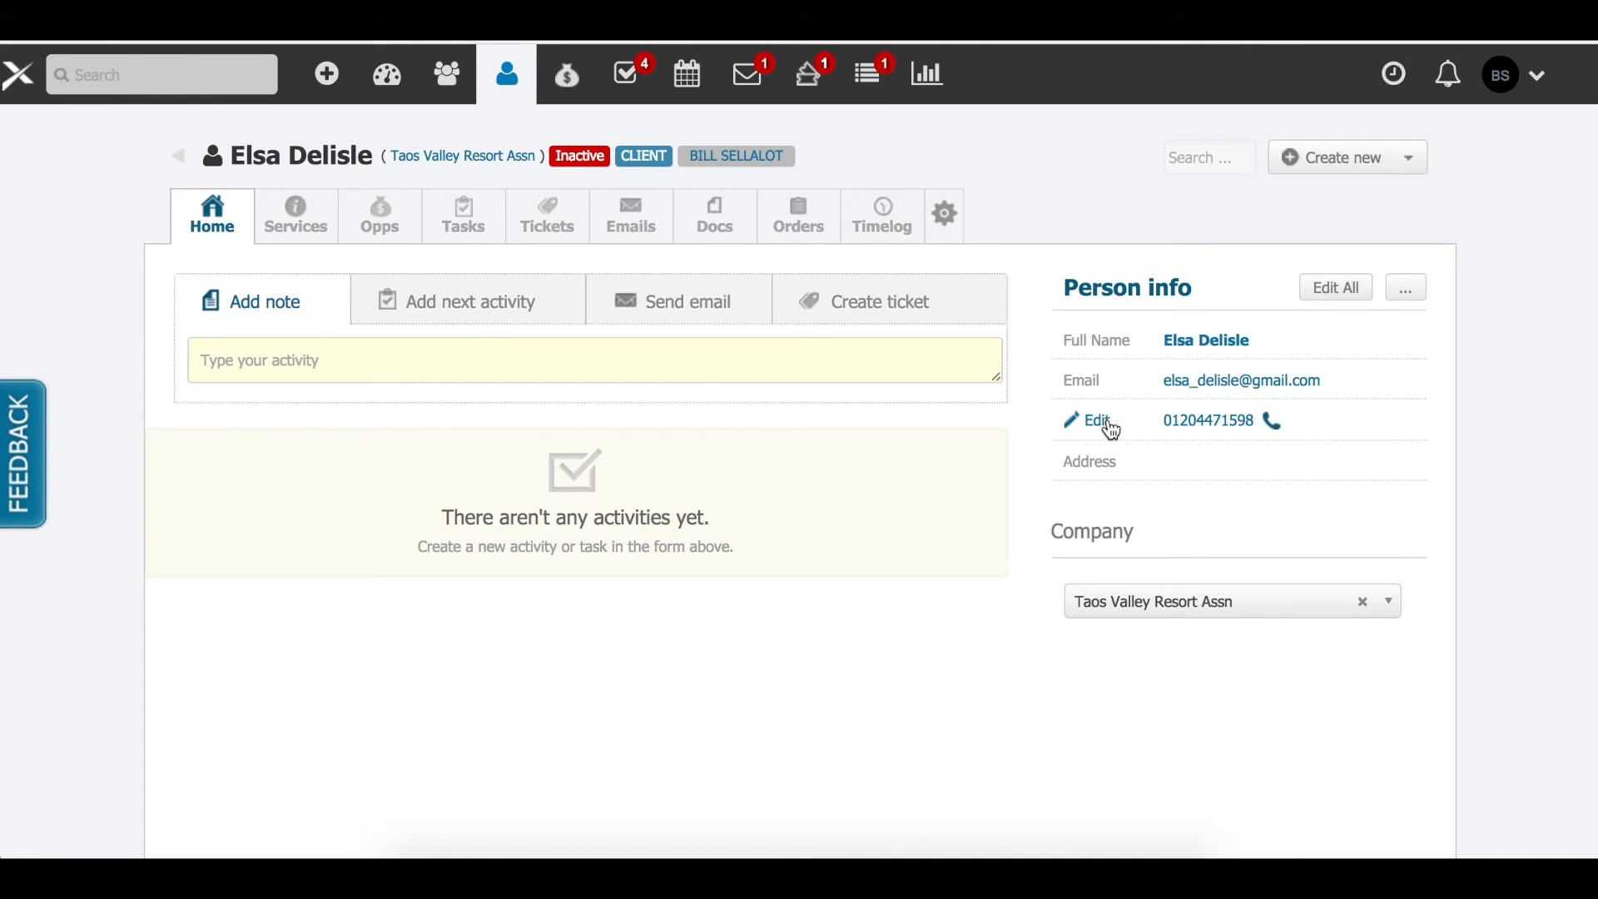